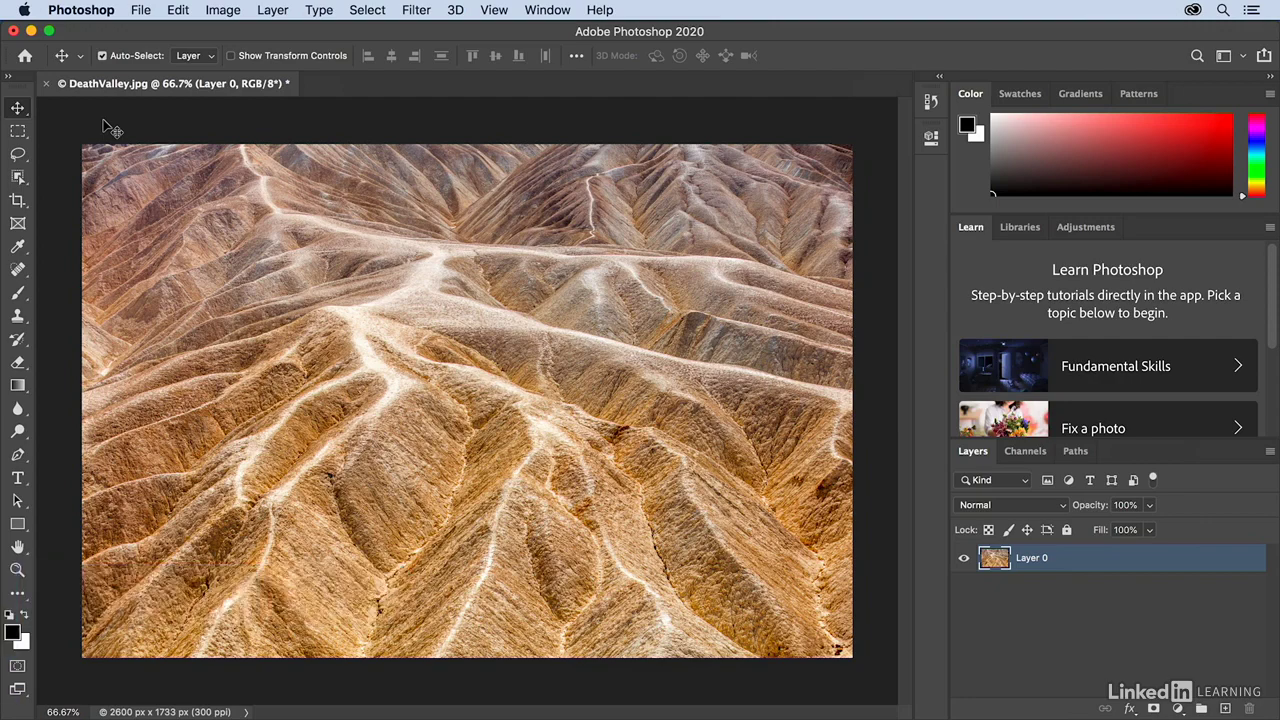
# Switch from the Move tool to the Rectangular Marquee tool with the M shortcut.
pyautogui.press('m')
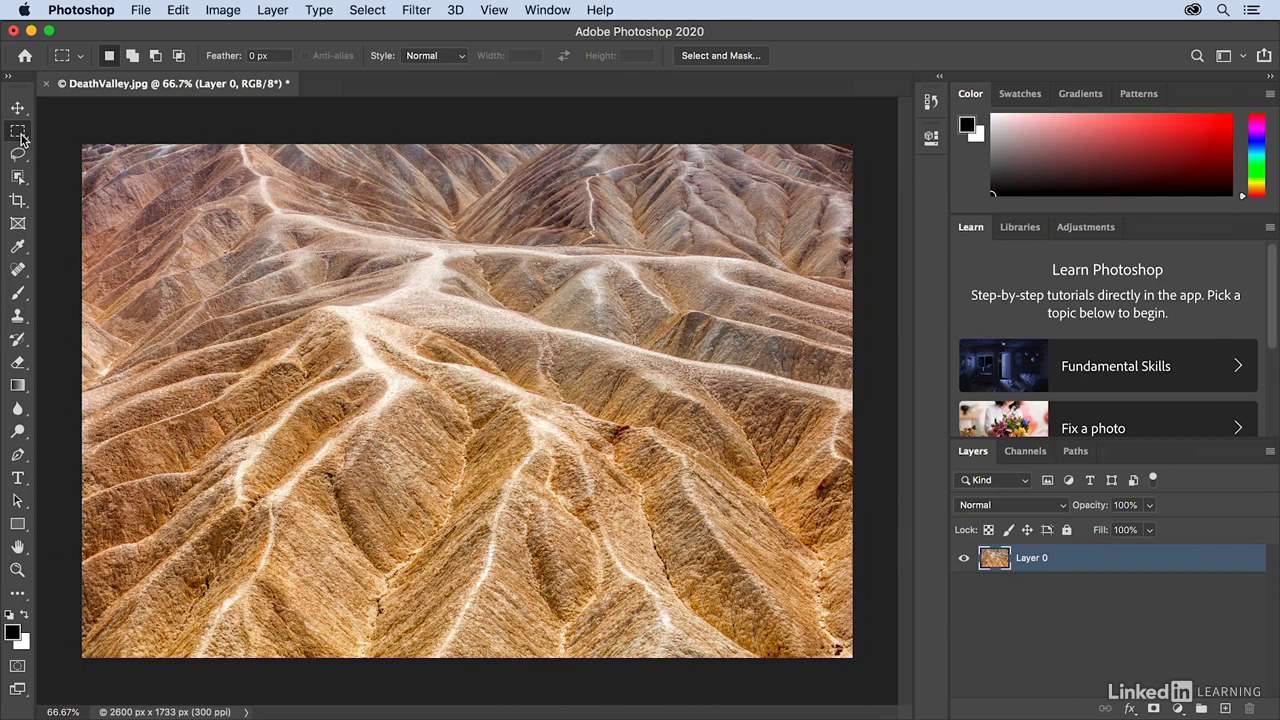
# In Tools preferences, uncheck Show Tooltips and leave Show Rich Tooltips unchecked.
pyautogui.click(98, 14)
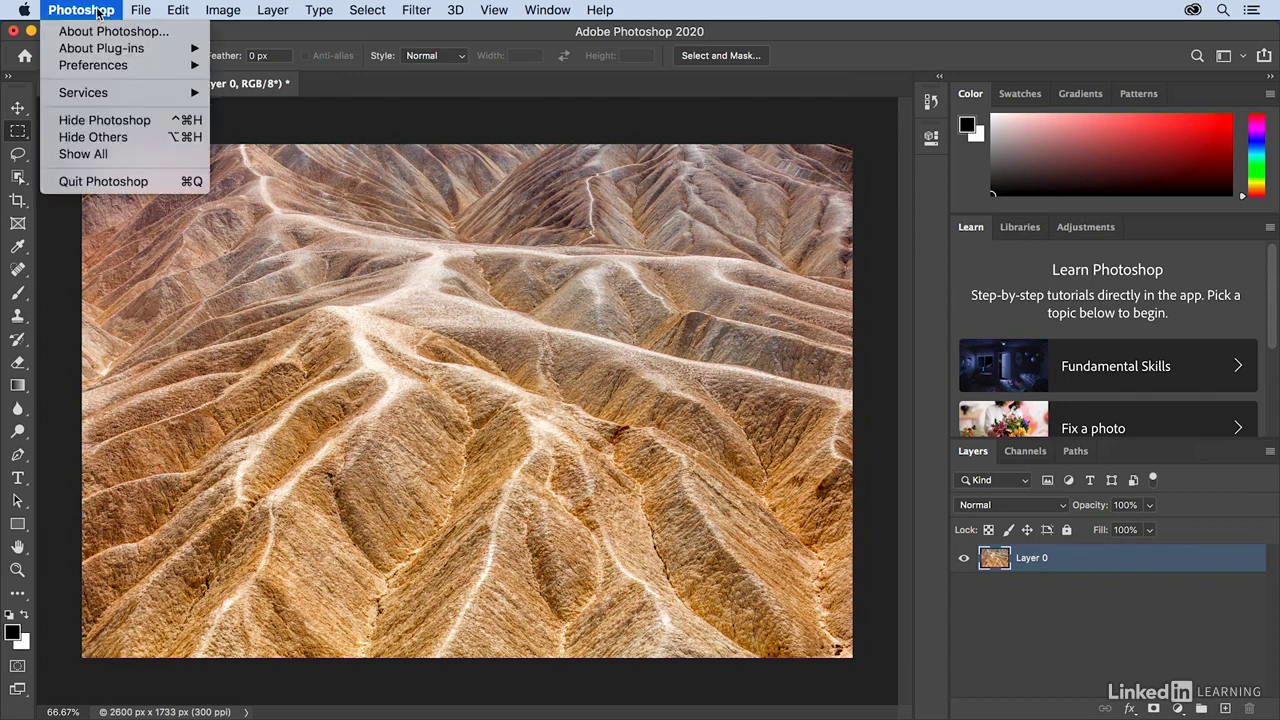
pyautogui.moveTo(109, 70)
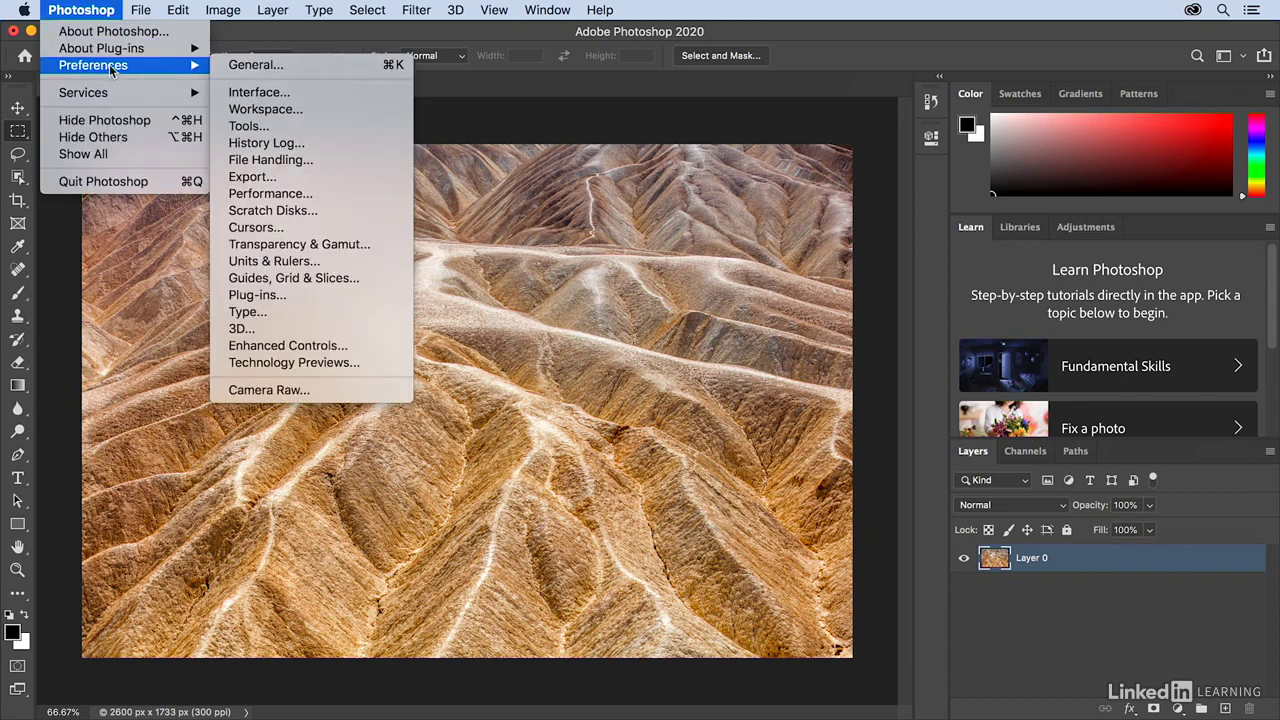
pyautogui.click(286, 132)
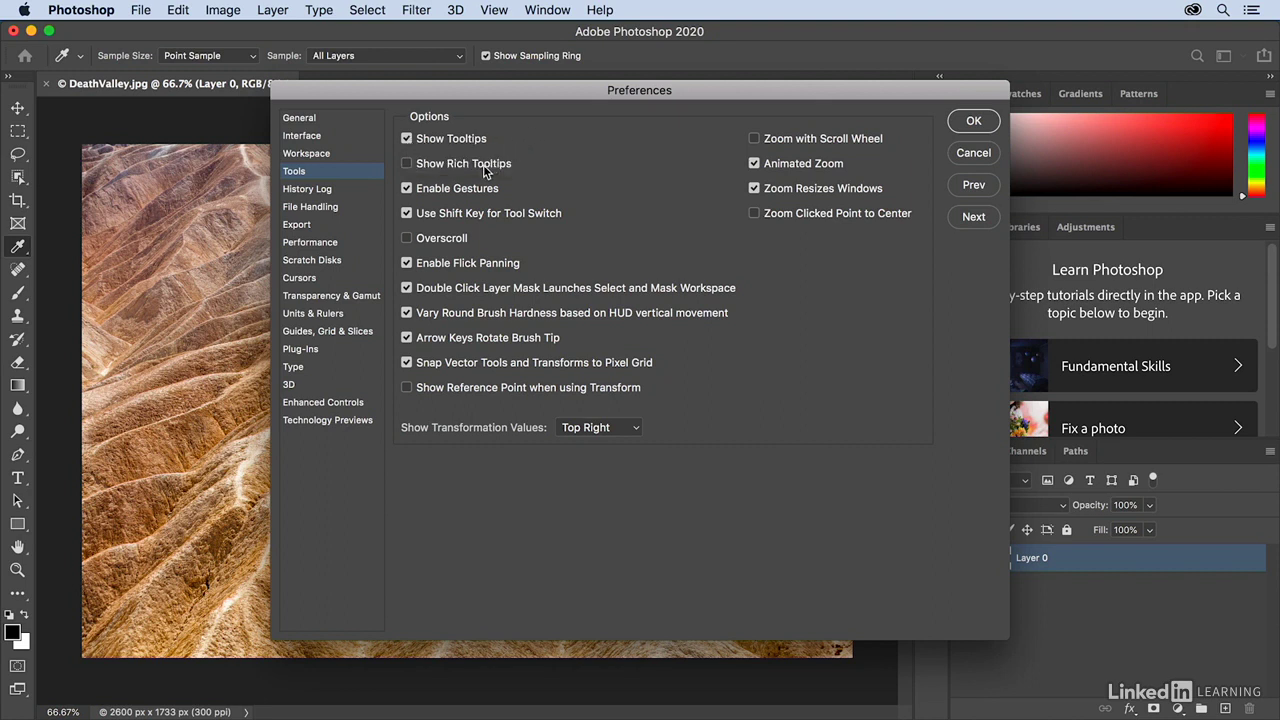
pyautogui.click(486, 170)
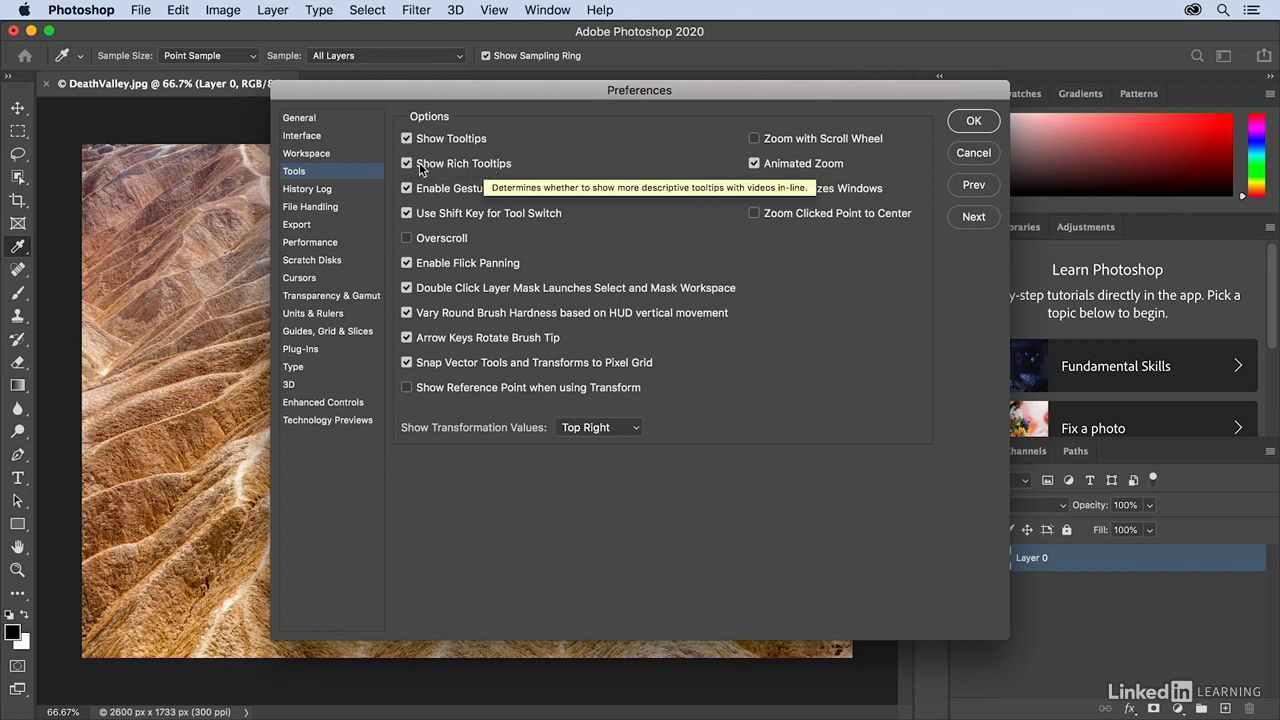
pyautogui.click(407, 164)
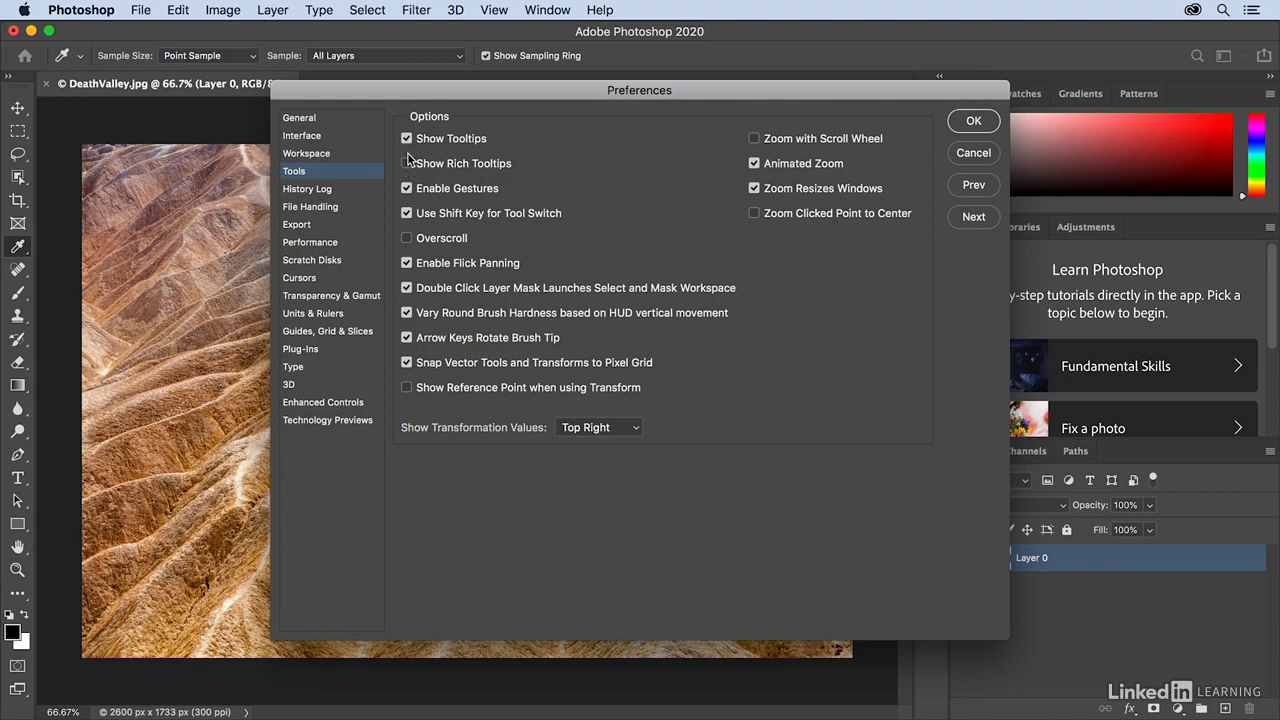
pyautogui.click(407, 139)
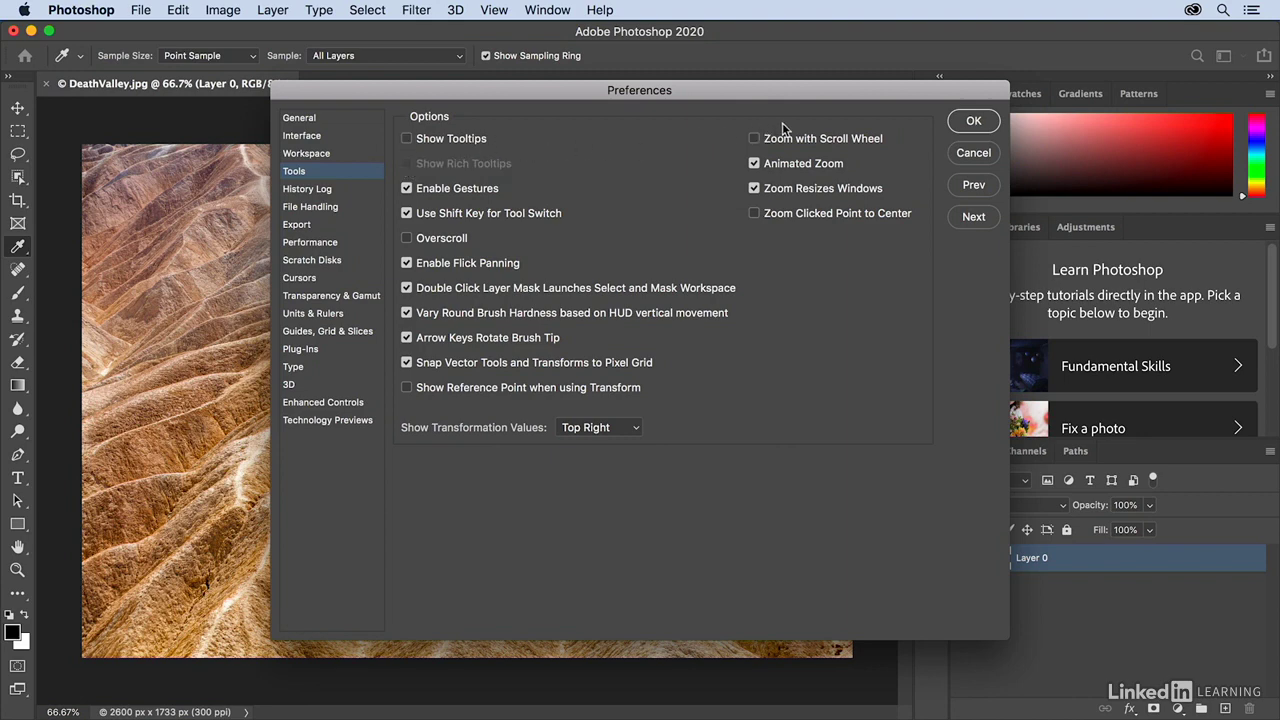
pyautogui.click(968, 122)
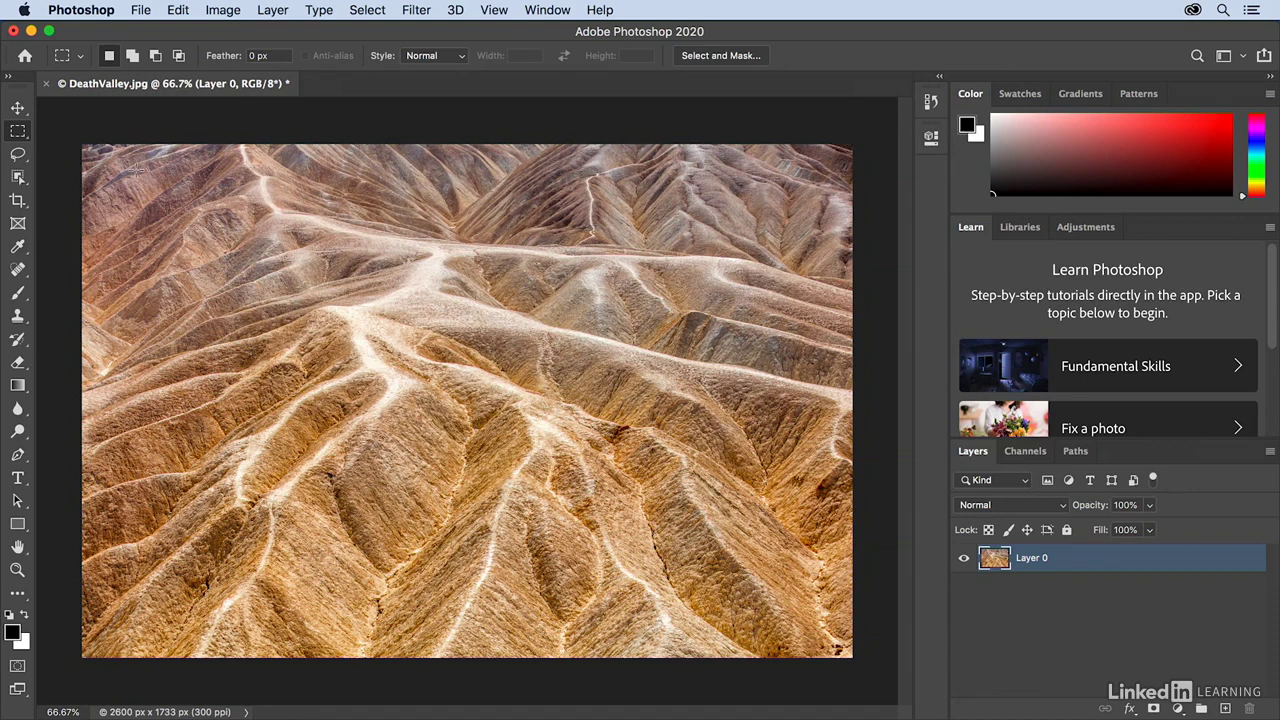
# Check the Marquee flyout and keep Rectangular Marquee, then switch to Lasso with its variants listed.
pyautogui.rightClick(18, 138)
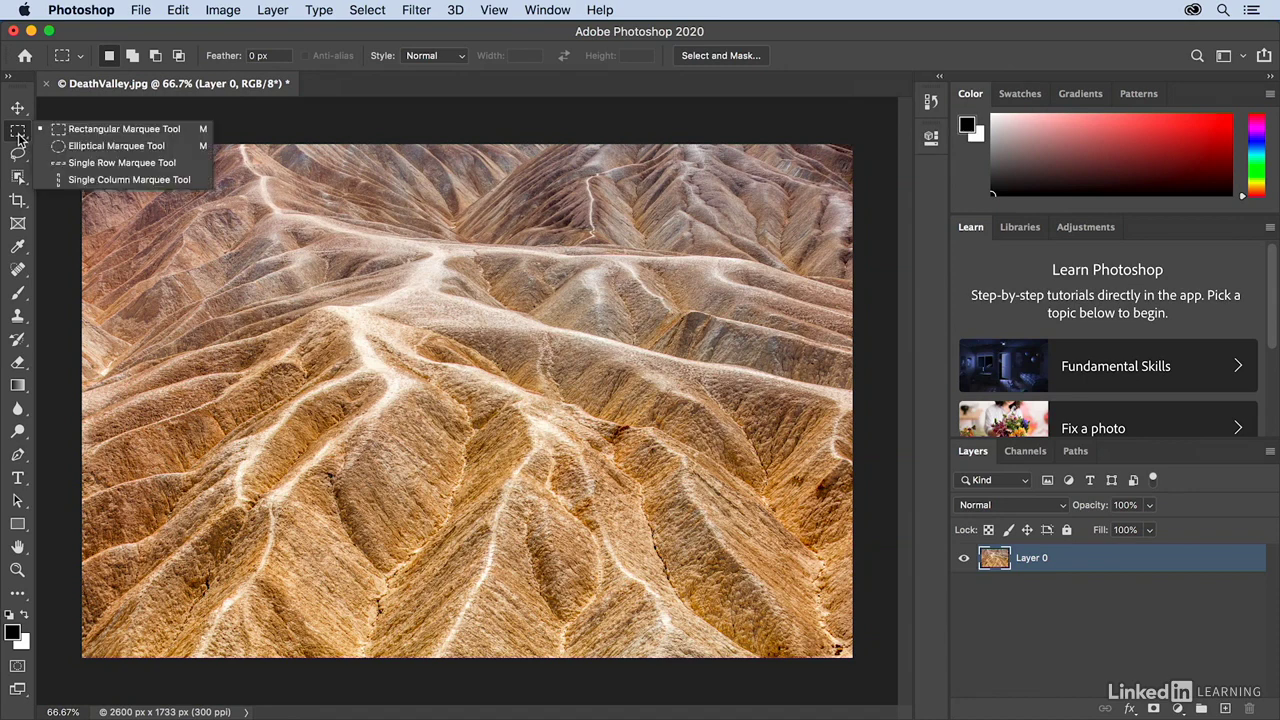
pyautogui.click(195, 135)
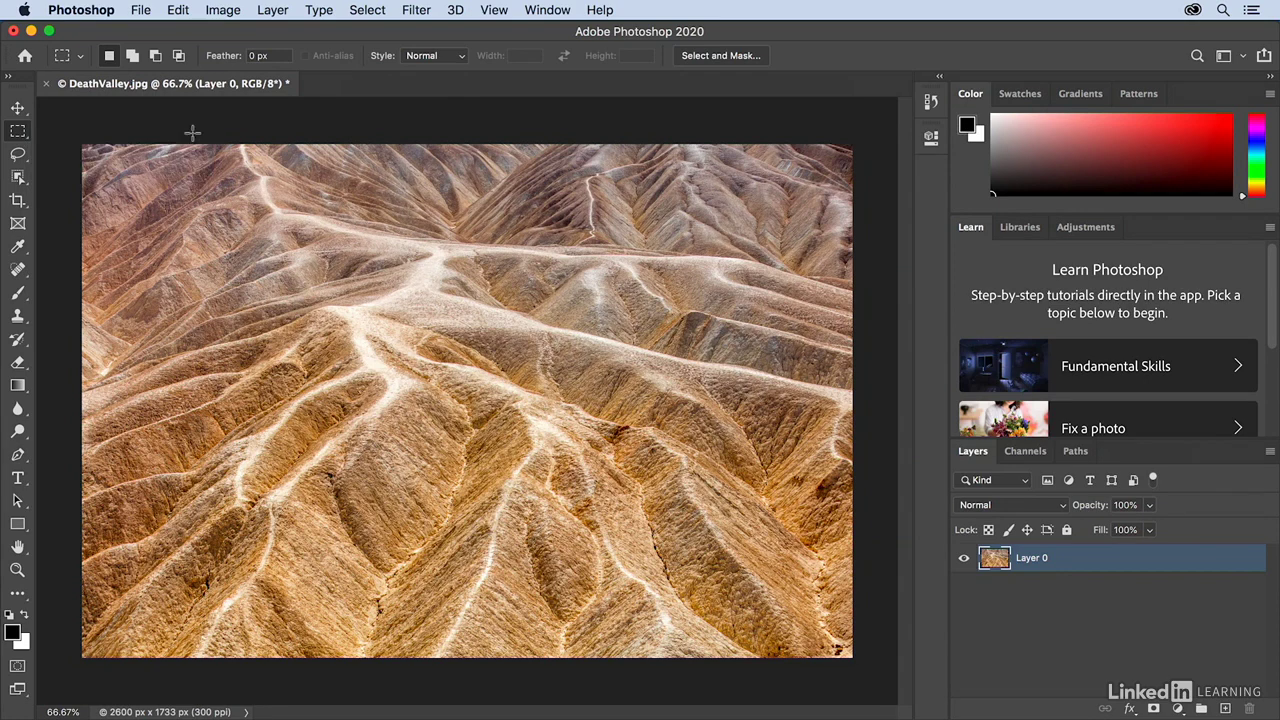
pyautogui.click(19, 156)
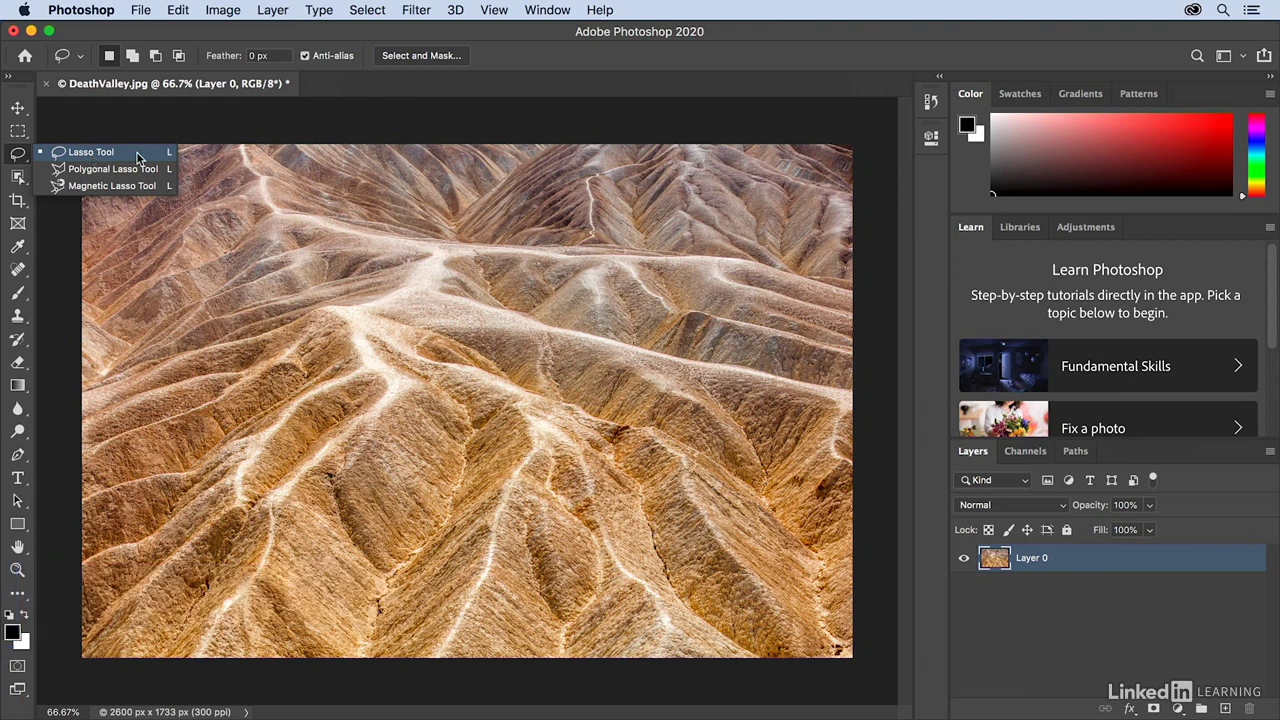
# Cycle through Polygonal Lasso, Rectangular Marquee and Magnetic Lasso, ending on the plain Lasso.
pyautogui.click(137, 172)
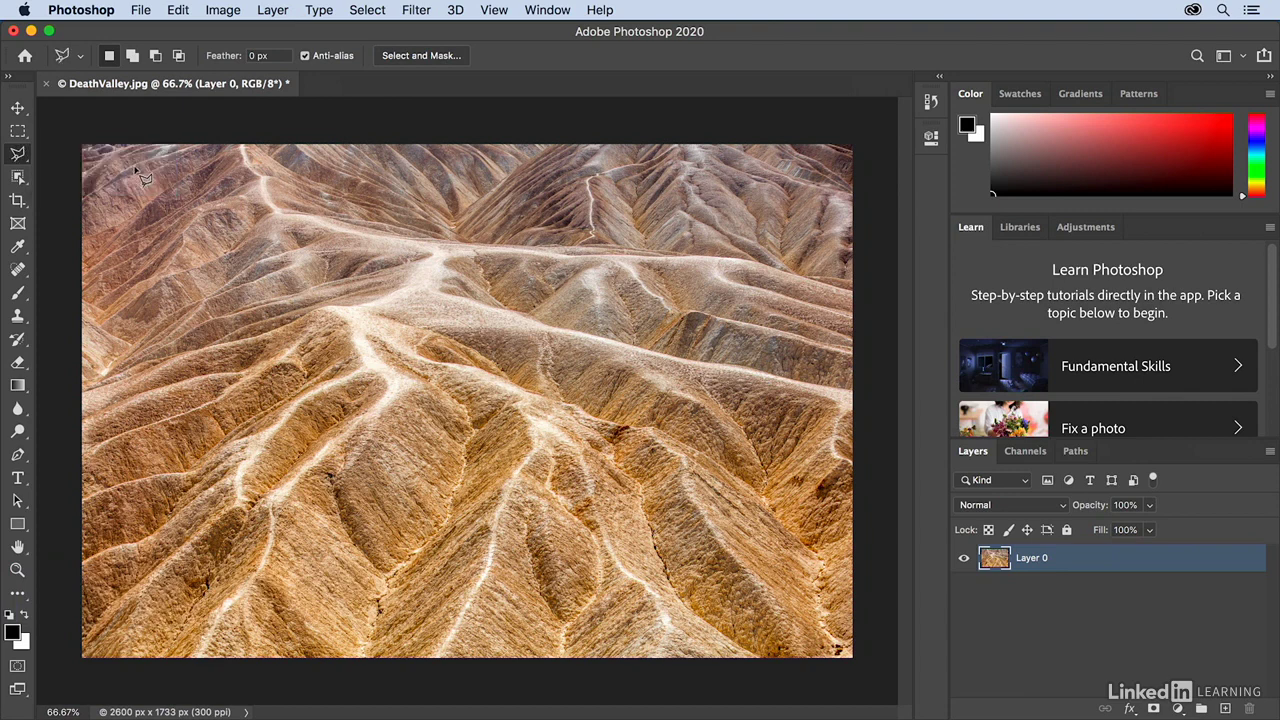
pyautogui.press('m')
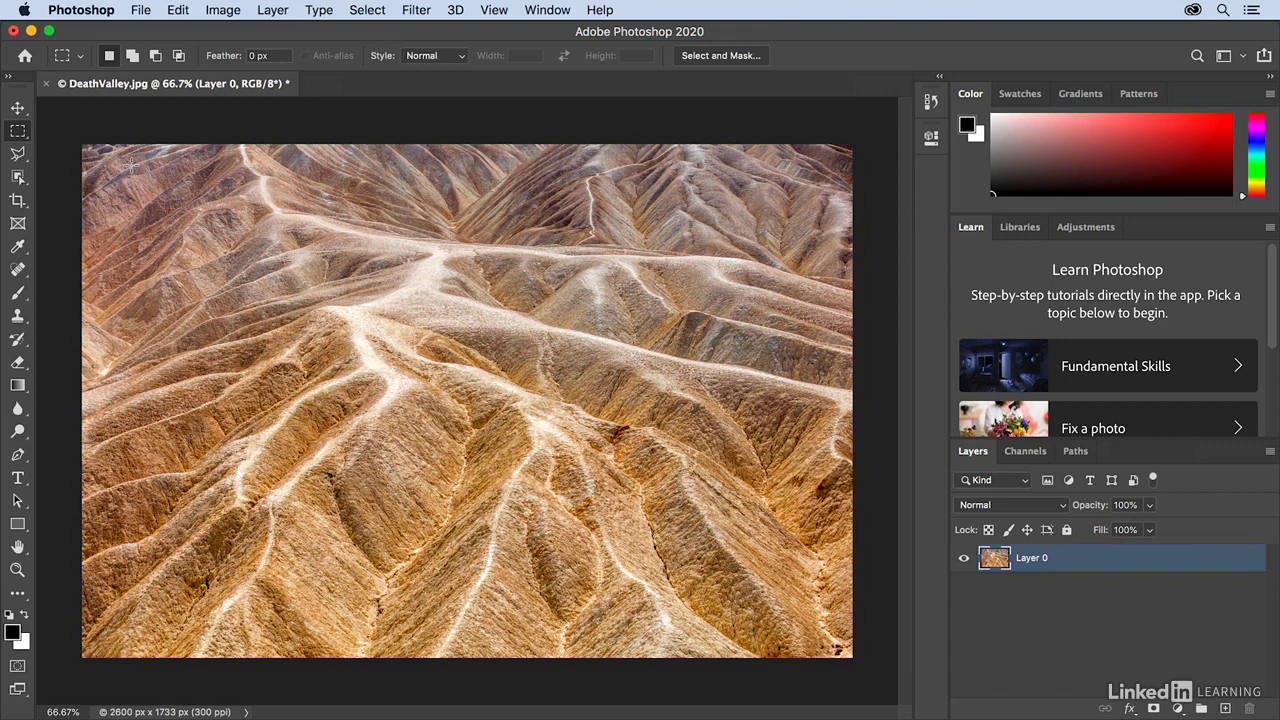
pyautogui.press('l')
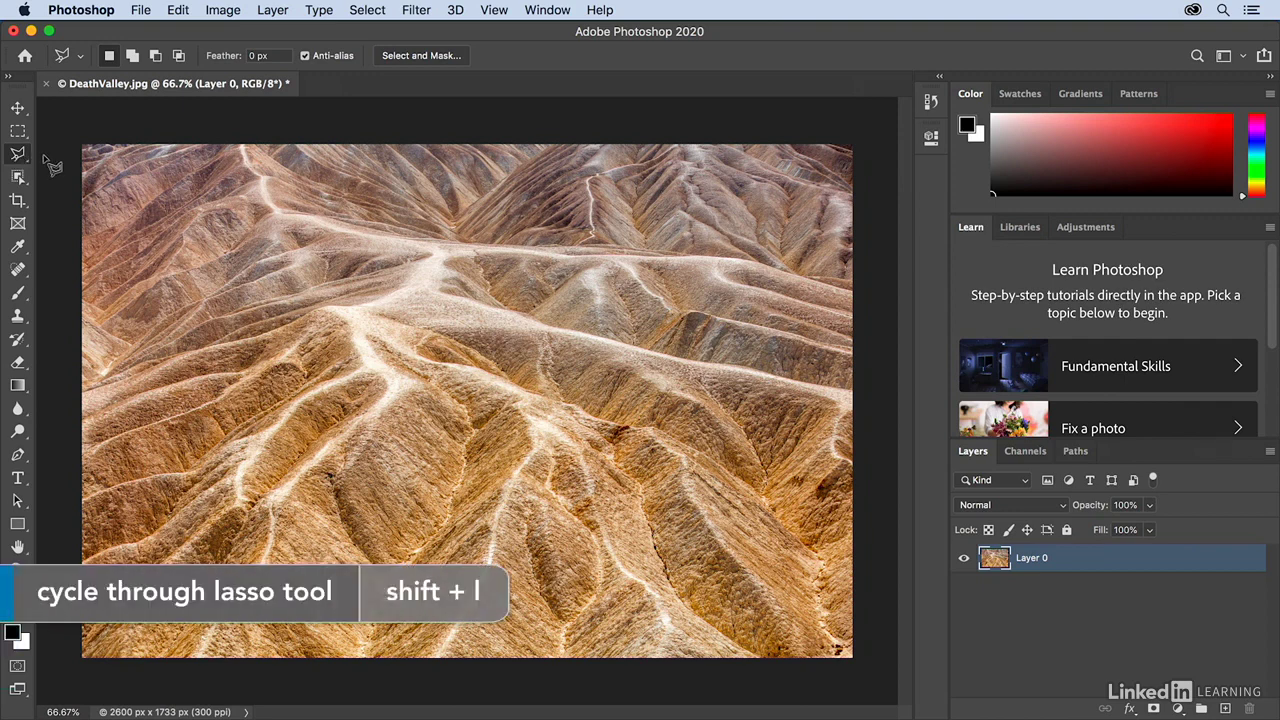
pyautogui.hotkey('shift', 'l')
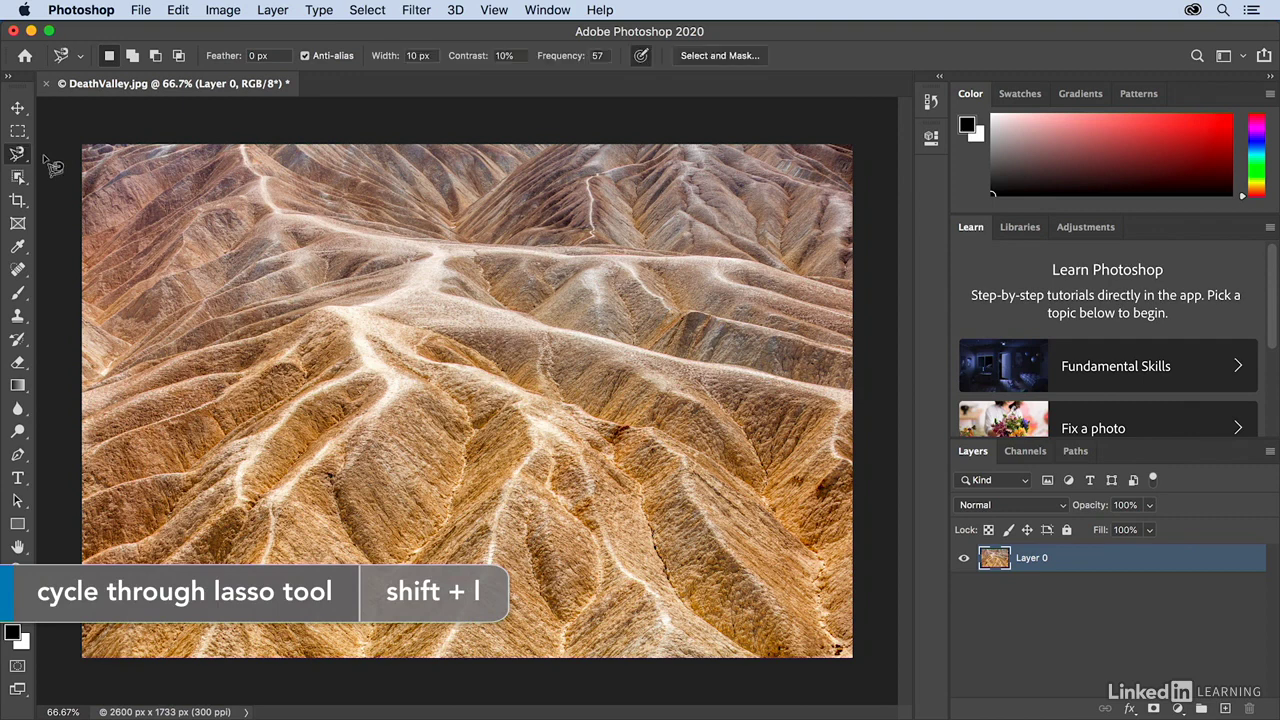
pyautogui.hotkey('shift', 'l')
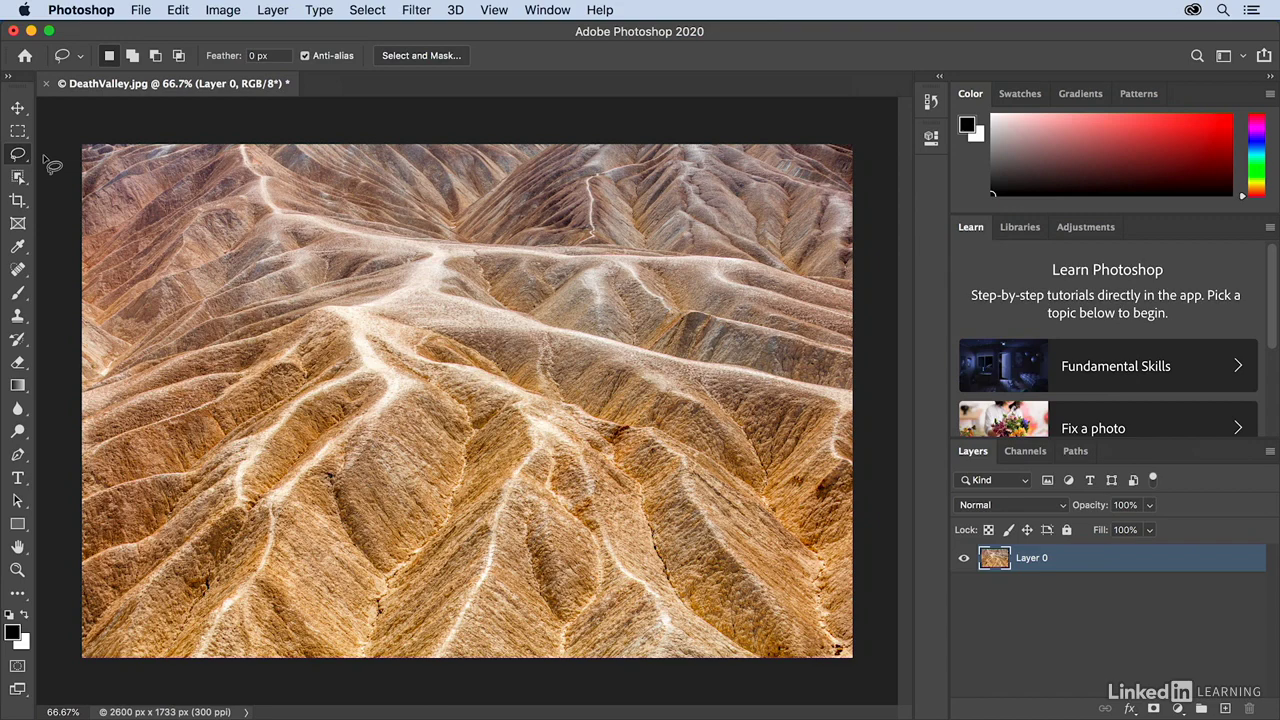
pyautogui.click(100, 11)
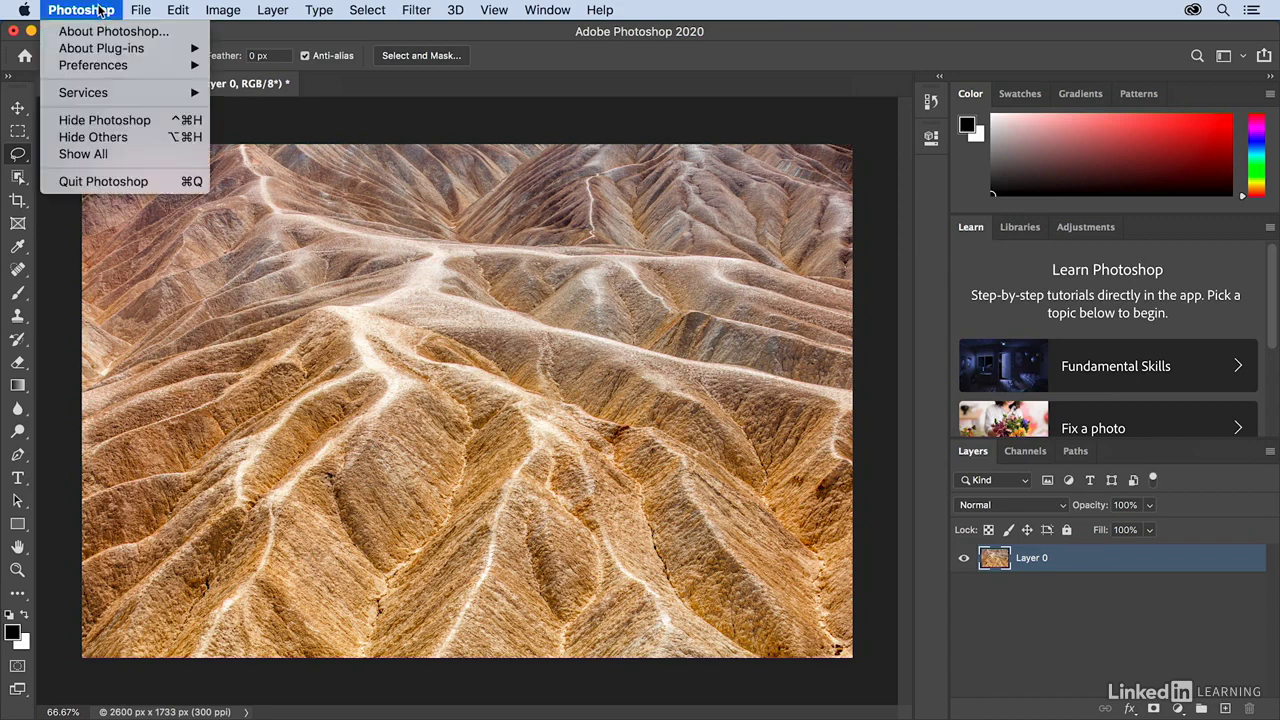
pyautogui.moveTo(108, 68)
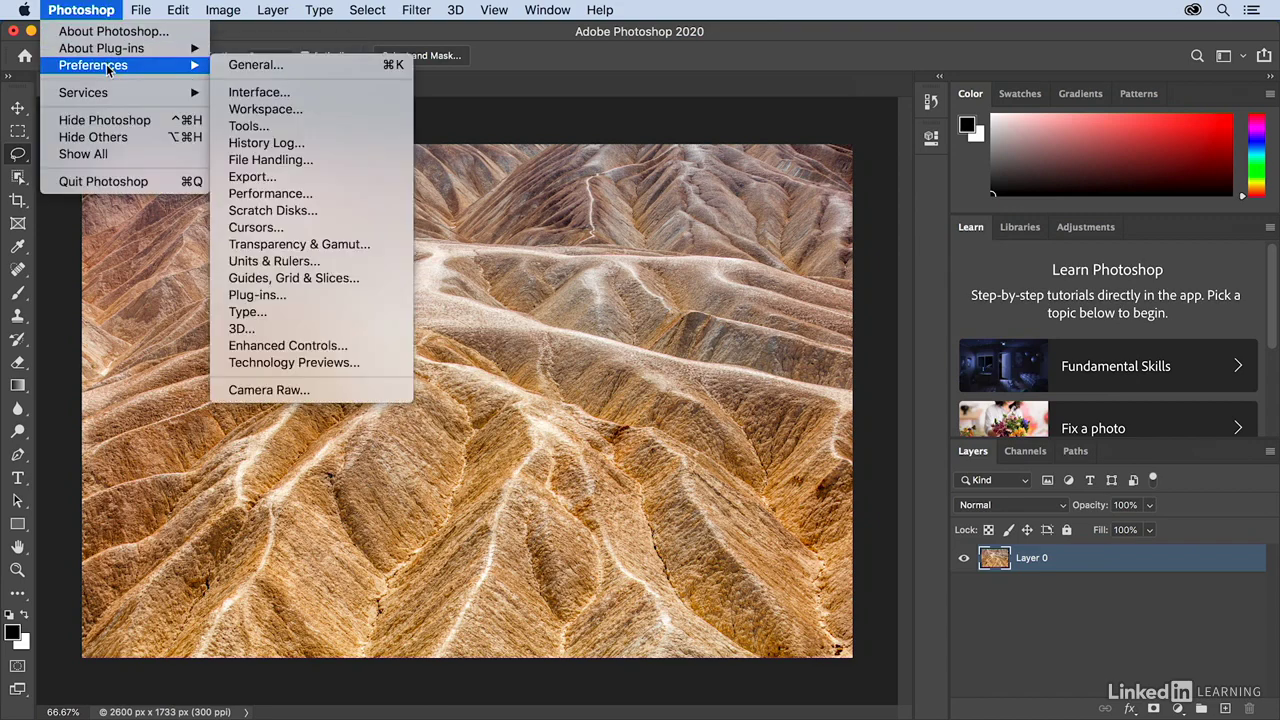
pyautogui.click(287, 128)
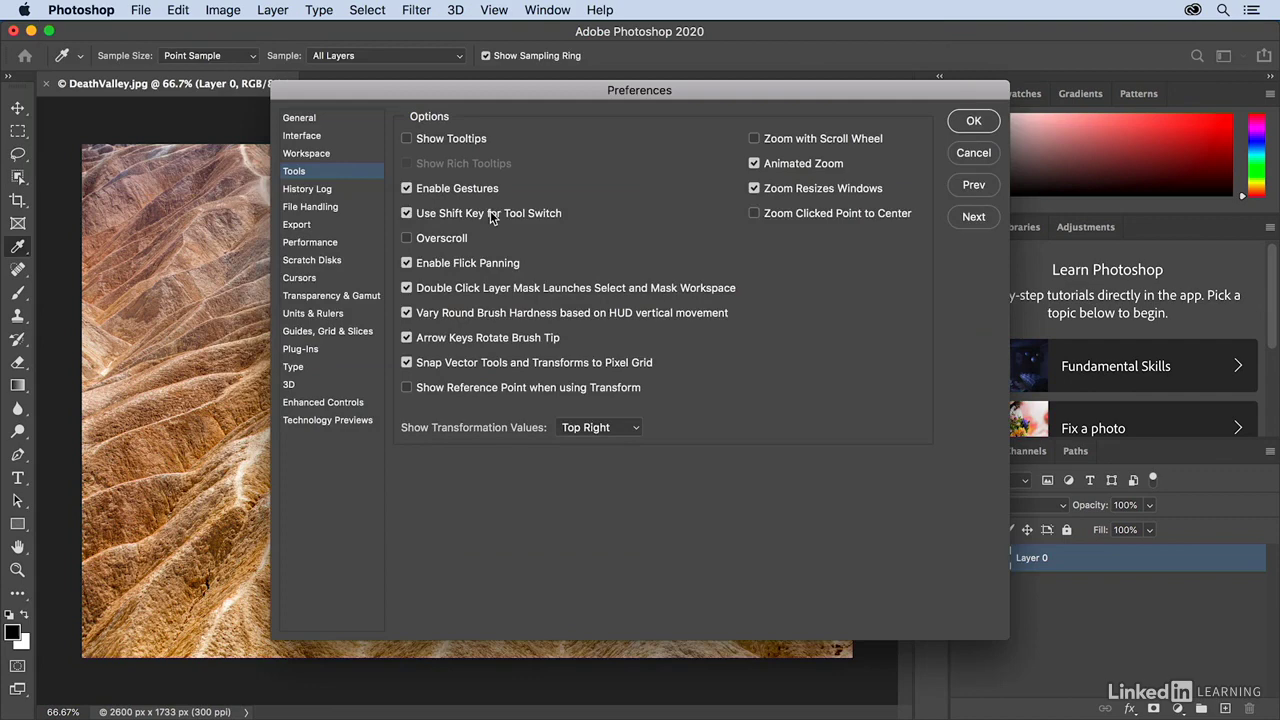
pyautogui.click(972, 126)
pyautogui.press('l')
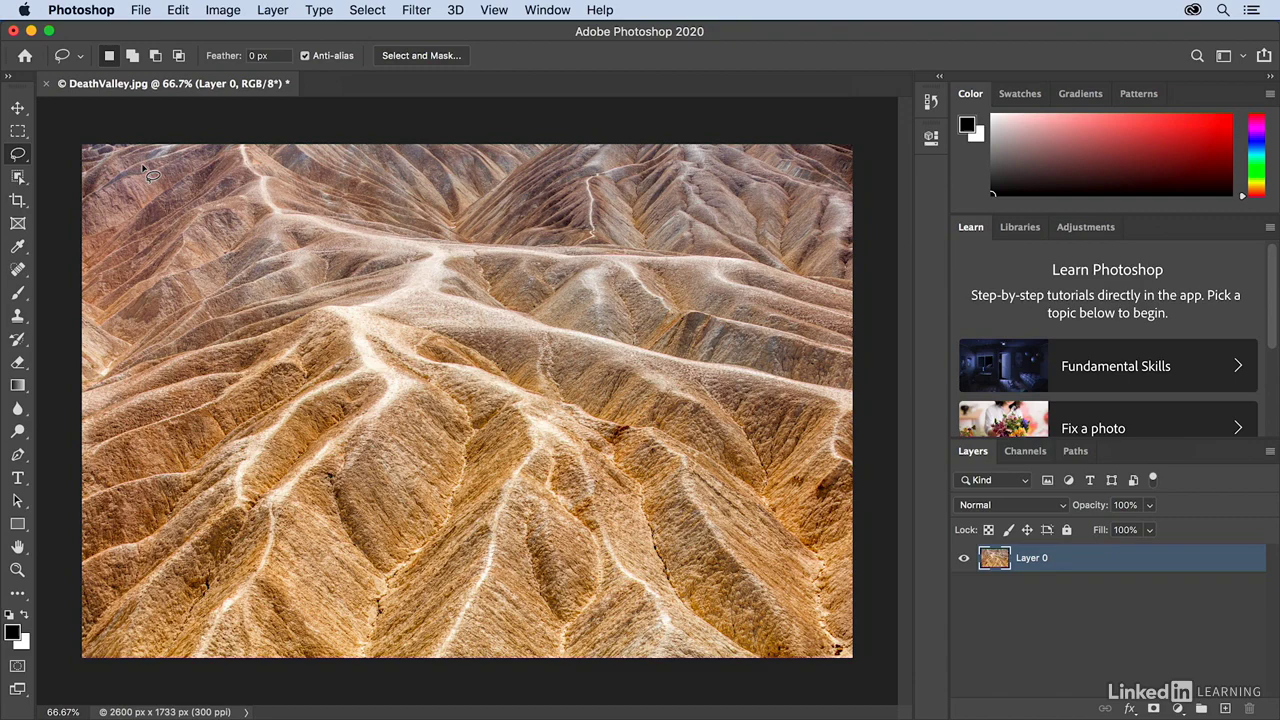
# Open the Customize Toolbar dialog via the toolbar's '...' Edit Toolbar option.
pyautogui.click(180, 12)
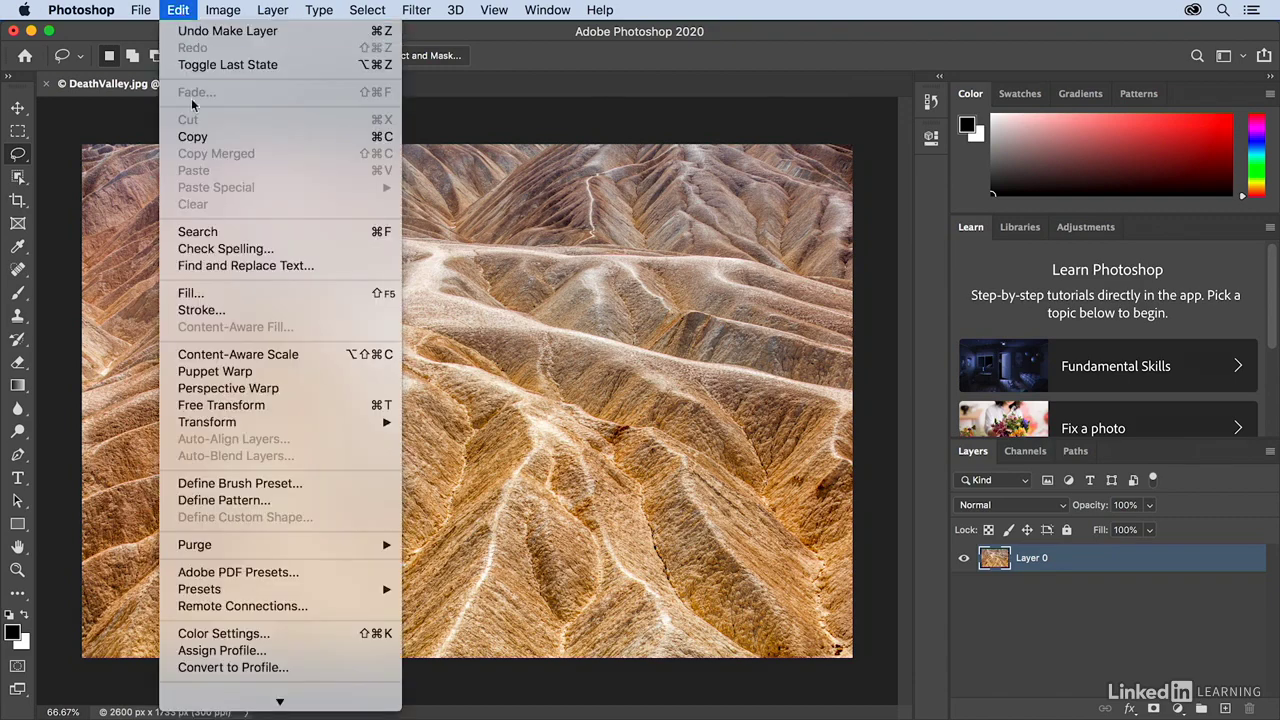
pyautogui.moveTo(298, 700)
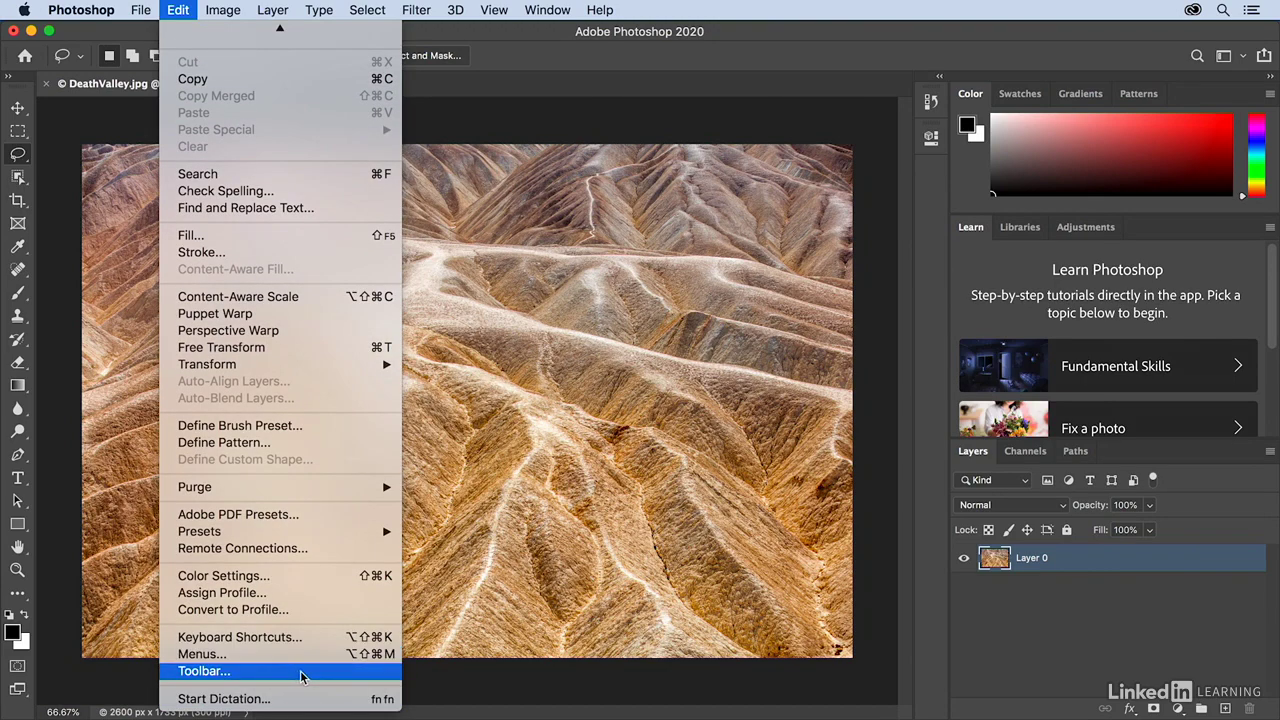
pyautogui.click(48, 608)
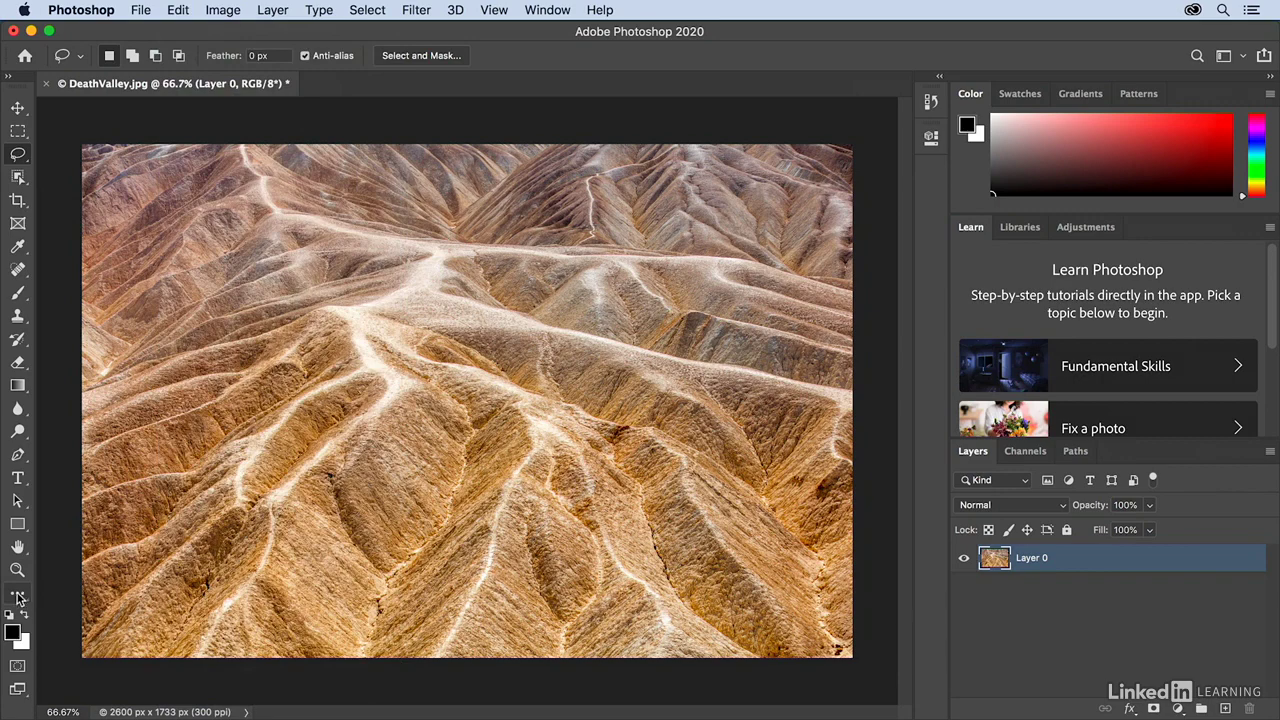
pyautogui.click(19, 597)
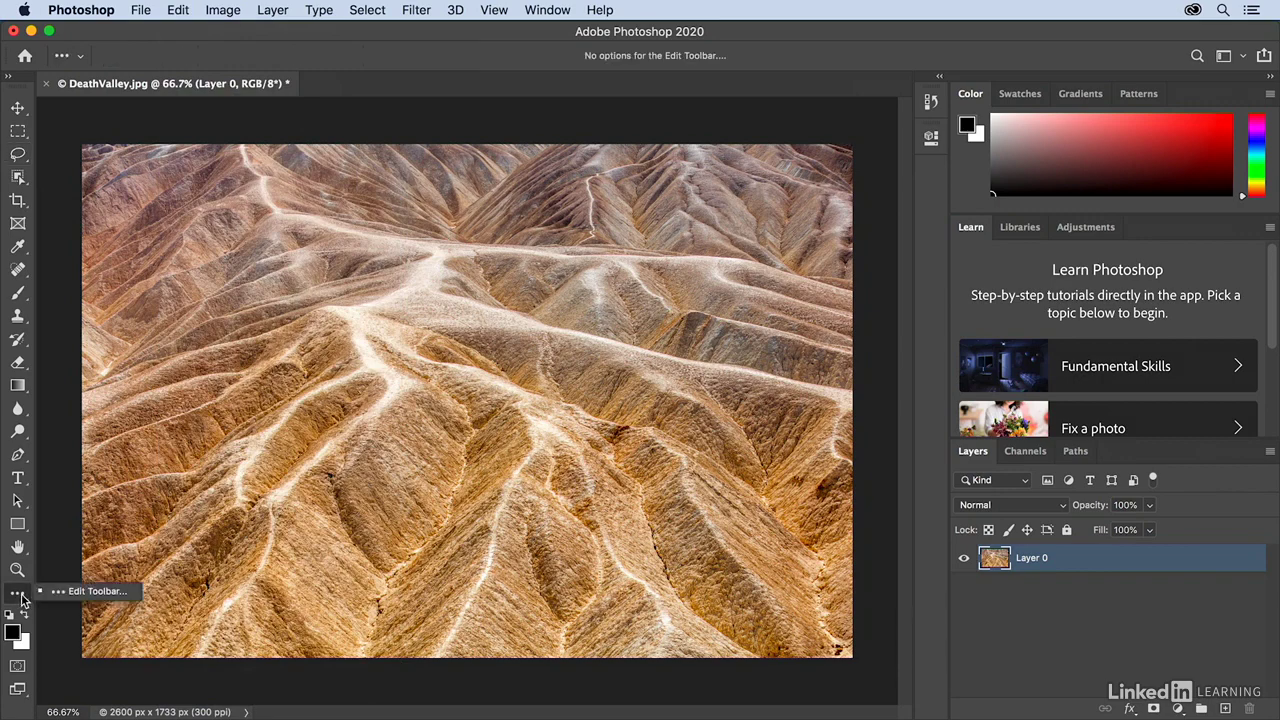
pyautogui.click(86, 594)
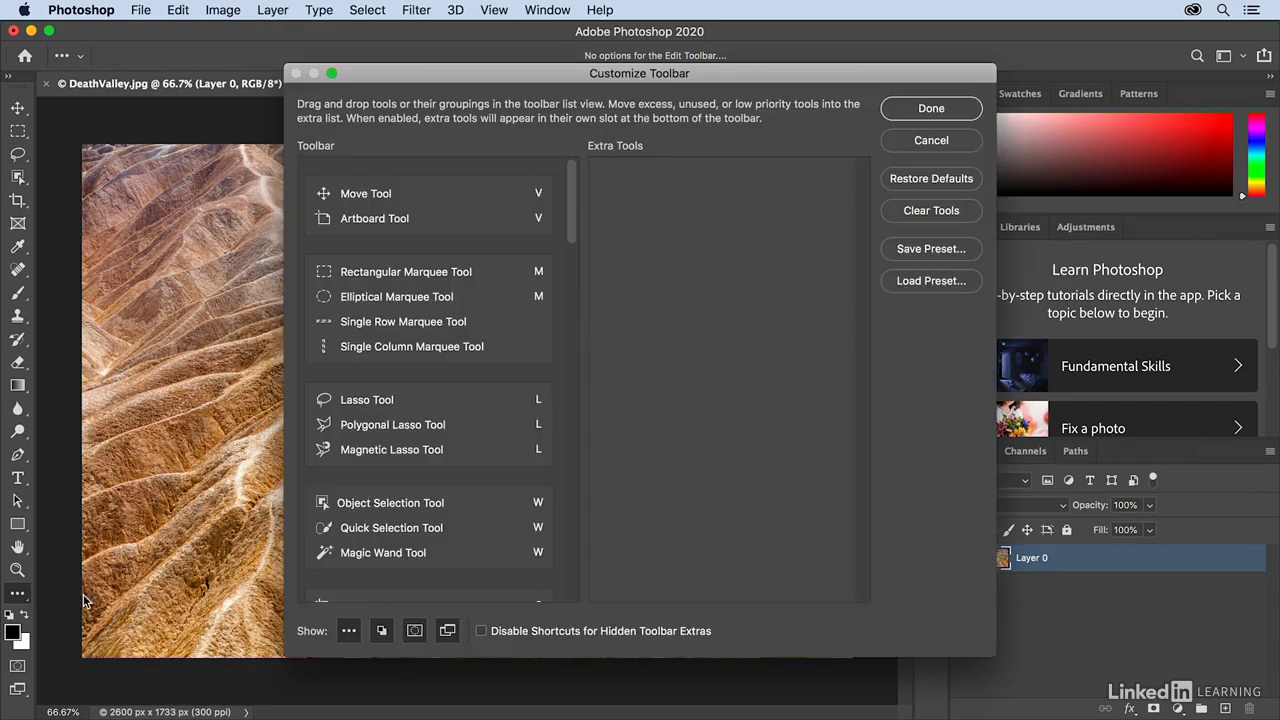
# Move Single Row and Single Column Marquee to Extra Tools and give Rectangular Marquee its own group.
pyautogui.click(413, 363)
pyautogui.moveTo(515, 283); pyautogui.dragTo(515, 305)
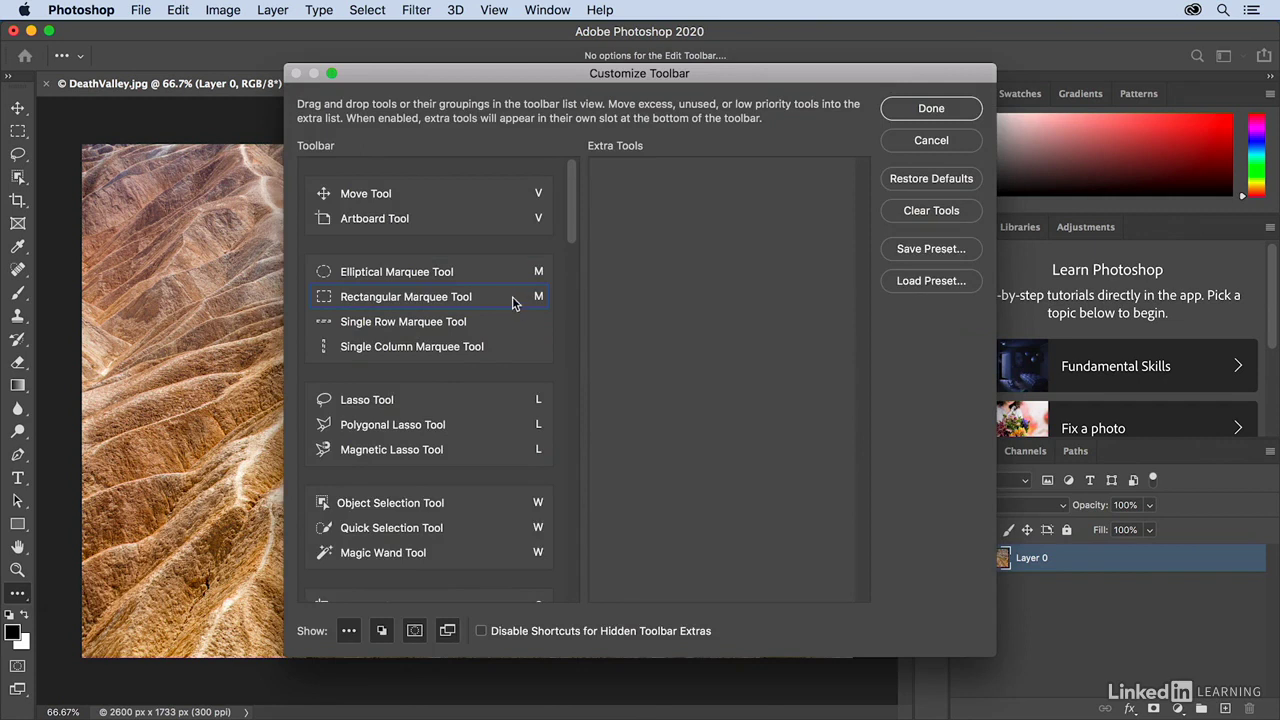
pyautogui.moveTo(512, 296); pyautogui.dragTo(650, 314)
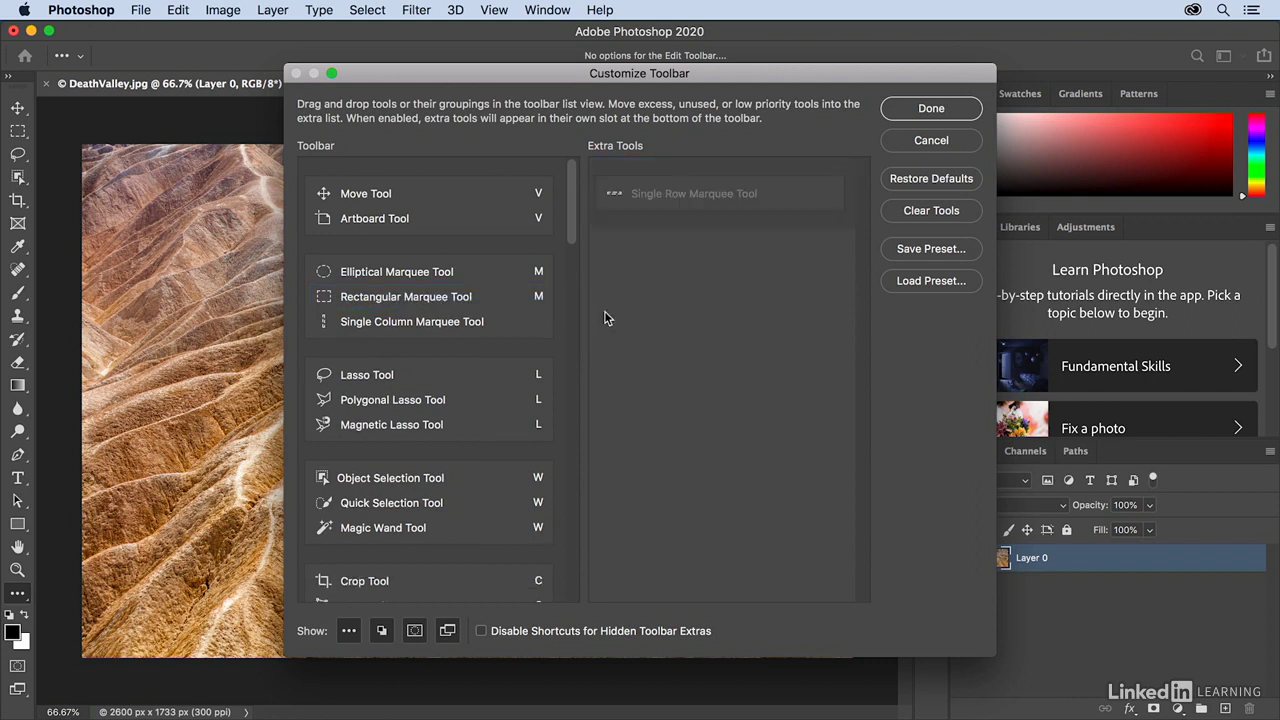
pyautogui.moveTo(452, 321); pyautogui.dragTo(669, 289)
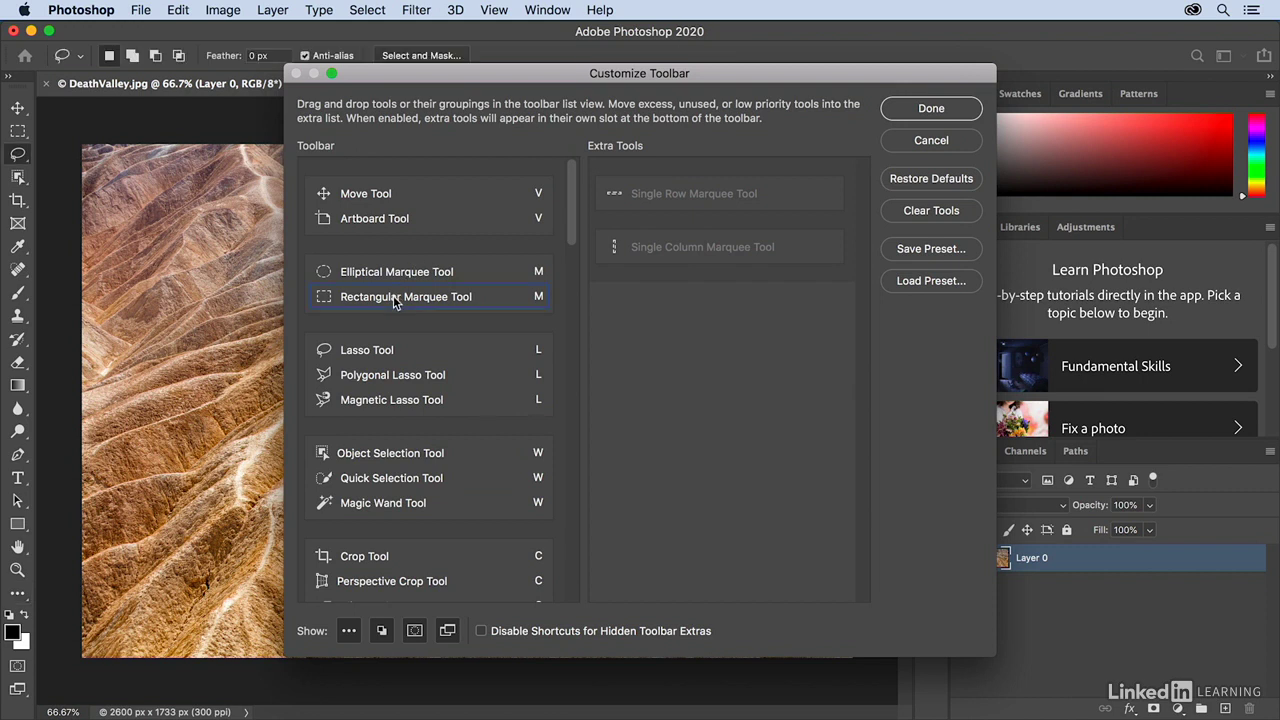
pyautogui.moveTo(397, 300); pyautogui.dragTo(396, 250)
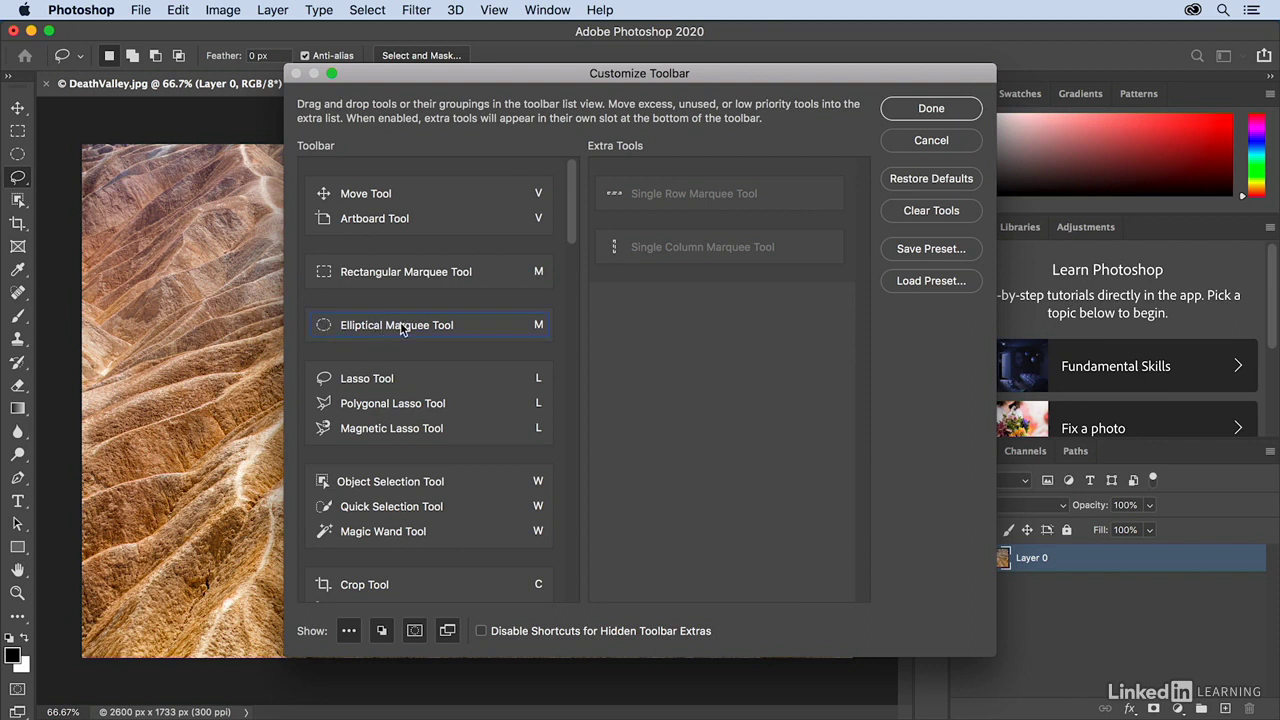
# Assign N as the Elliptical Marquee Tool's shortcut letter.
pyautogui.click(538, 326)
pyautogui.write('L')
pyautogui.write('N')
# Save the customized toolbar as the preset 'jk'.
pyautogui.click(907, 255)
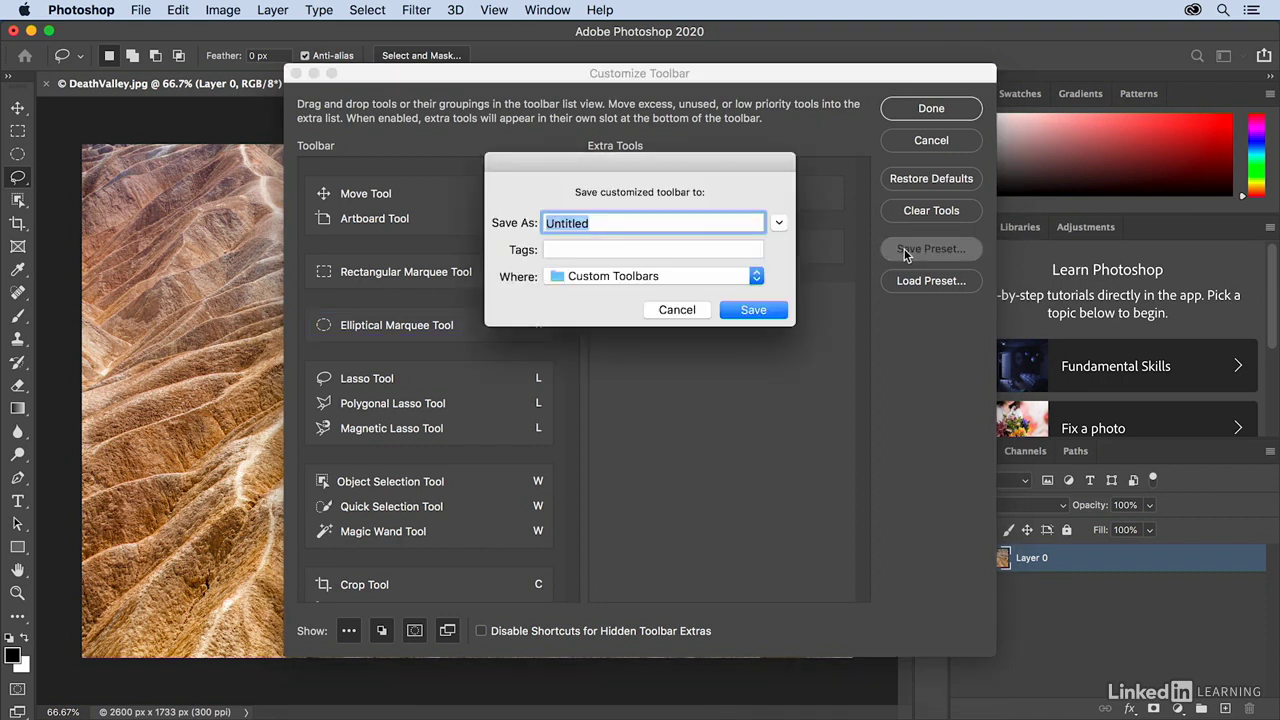
pyautogui.write('jk')
pyautogui.click(754, 312)
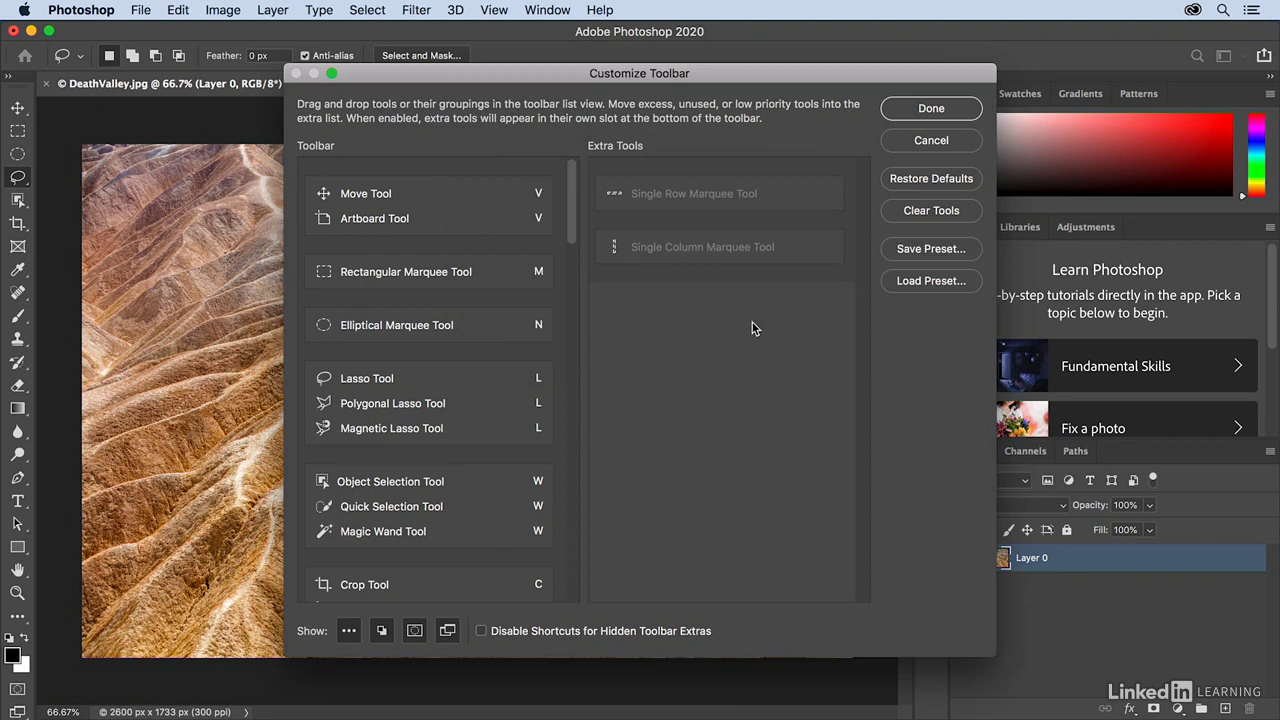
# Restore the default toolbar, cancel loading the jk.tbr preset, and close Customize Toolbar.
pyautogui.click(933, 181)
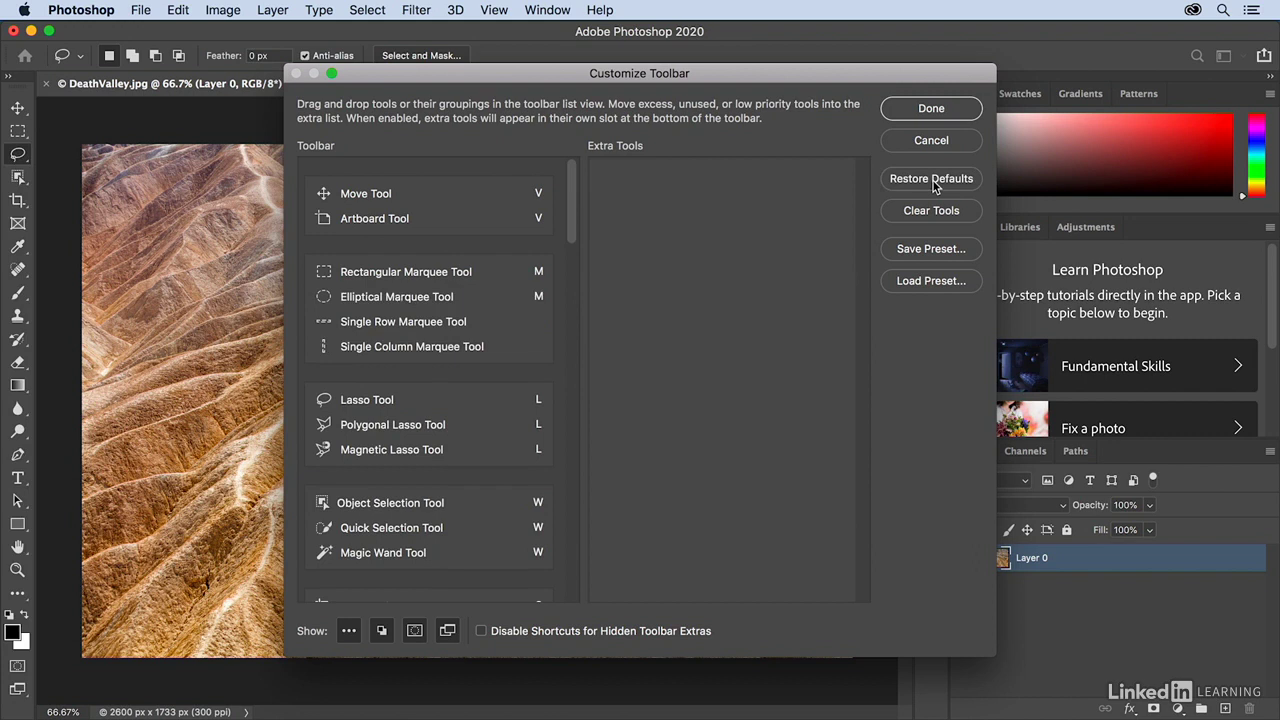
pyautogui.click(931, 281)
pyautogui.click(538, 159)
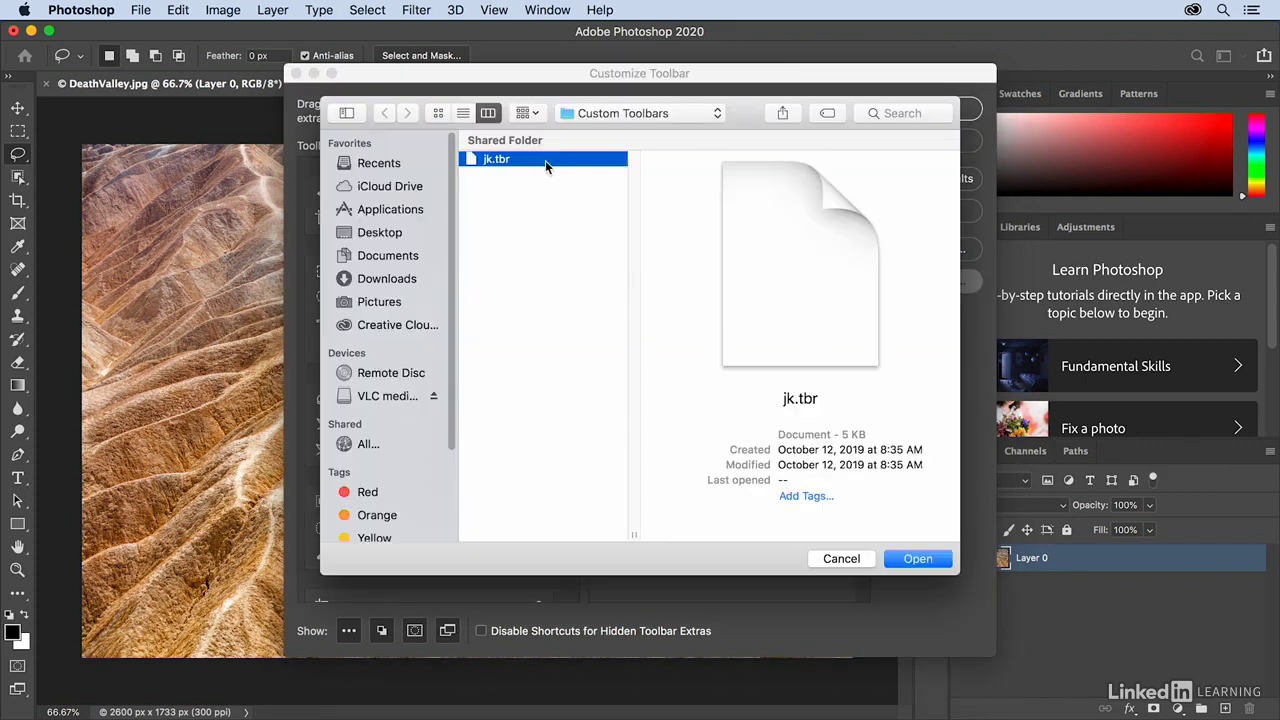
pyautogui.click(844, 558)
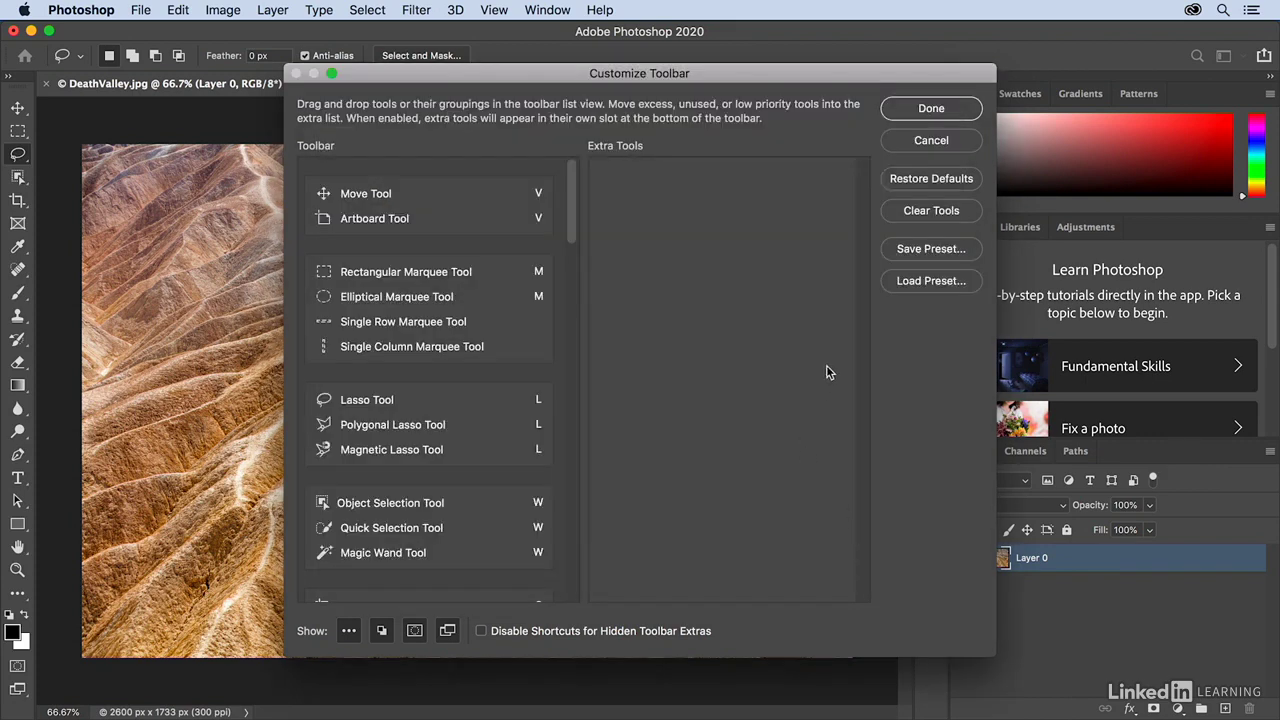
pyautogui.click(938, 110)
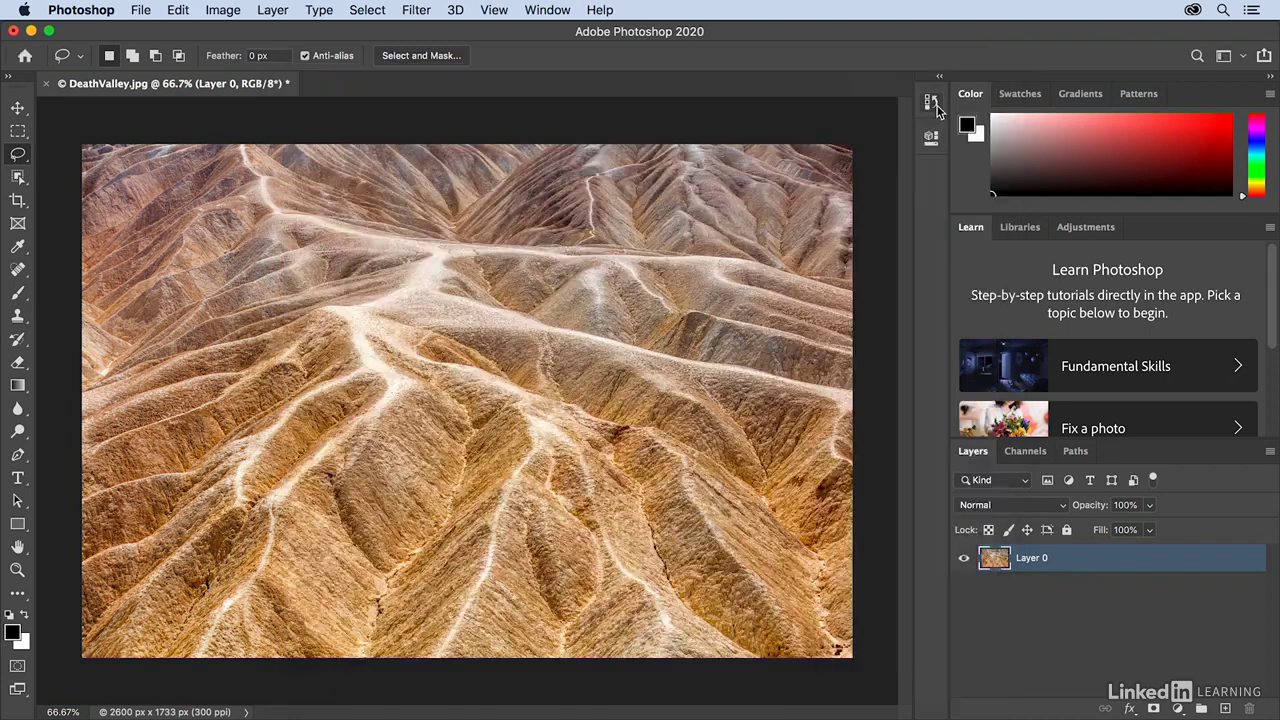
pyautogui.click(10, 78)
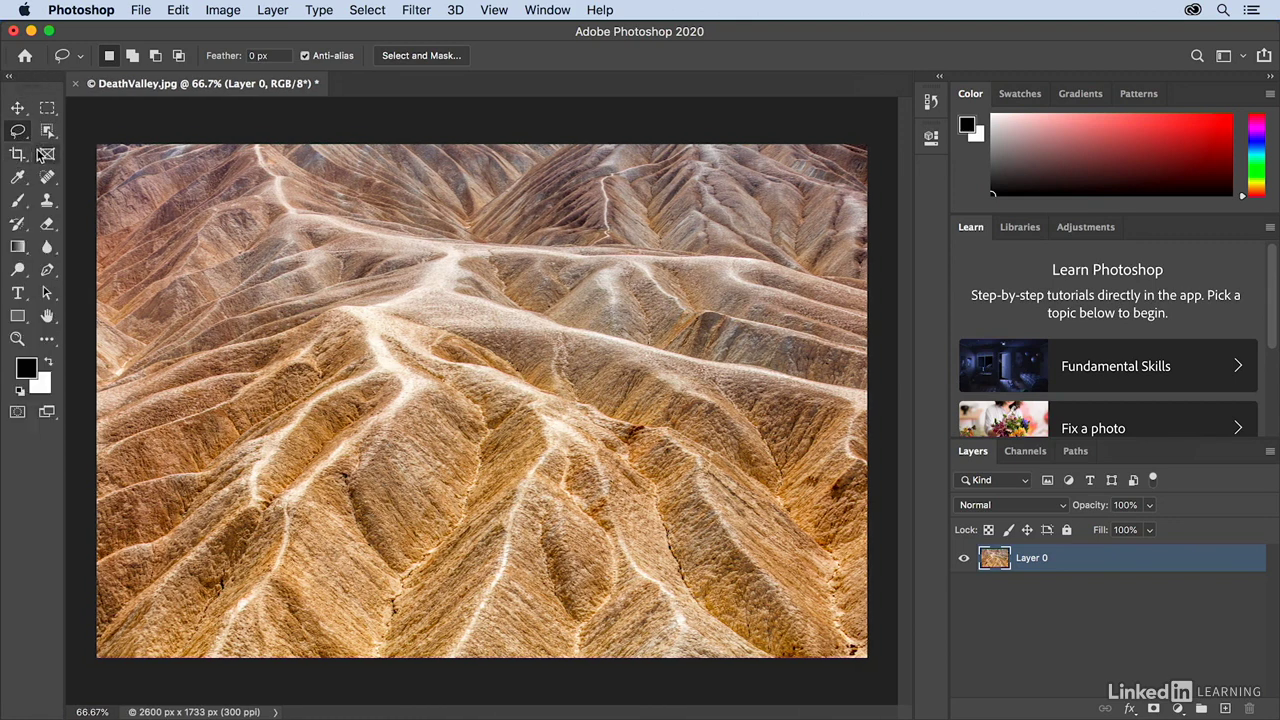
pyautogui.click(9, 78)
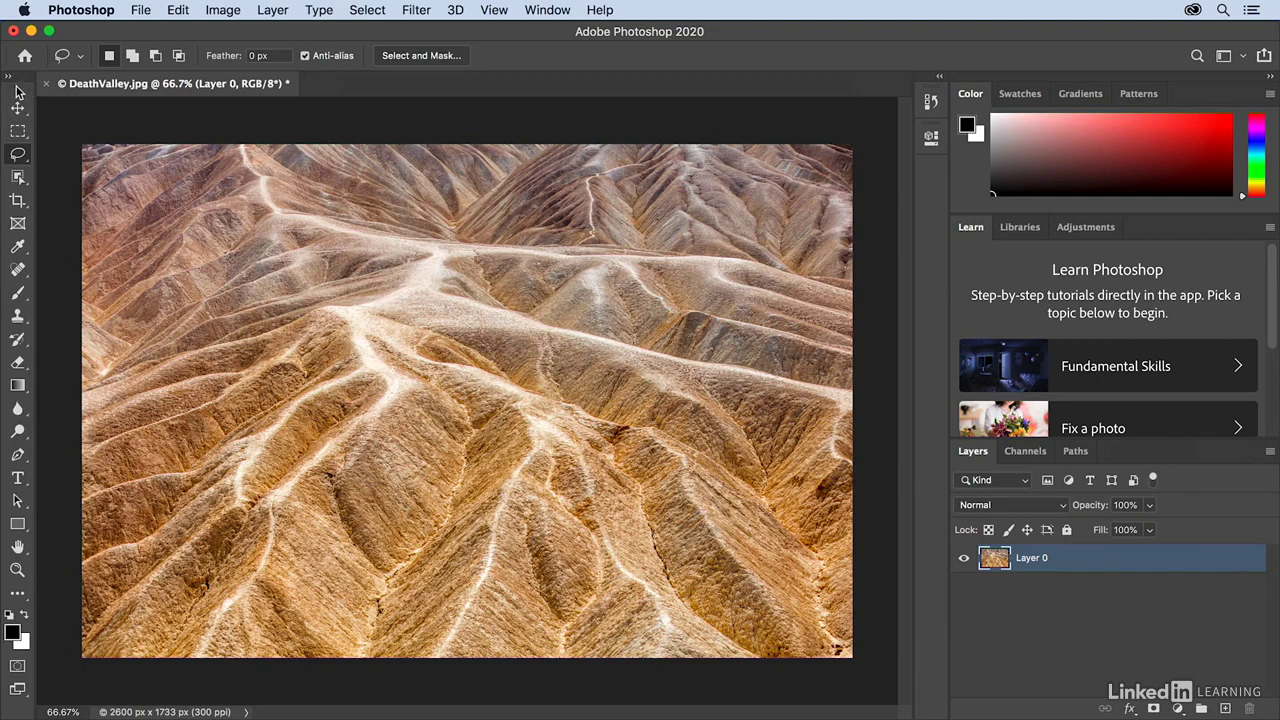
pyautogui.moveTo(18, 92)
pyautogui.mouseDown()
pyautogui.moveTo(327, 142)
pyautogui.moveTo(792, 131)
pyautogui.moveTo(897, 92)
pyautogui.moveTo(589, 118)
pyautogui.moveTo(70, 80)
pyautogui.moveTo(10, 106)
pyautogui.mouseUp()
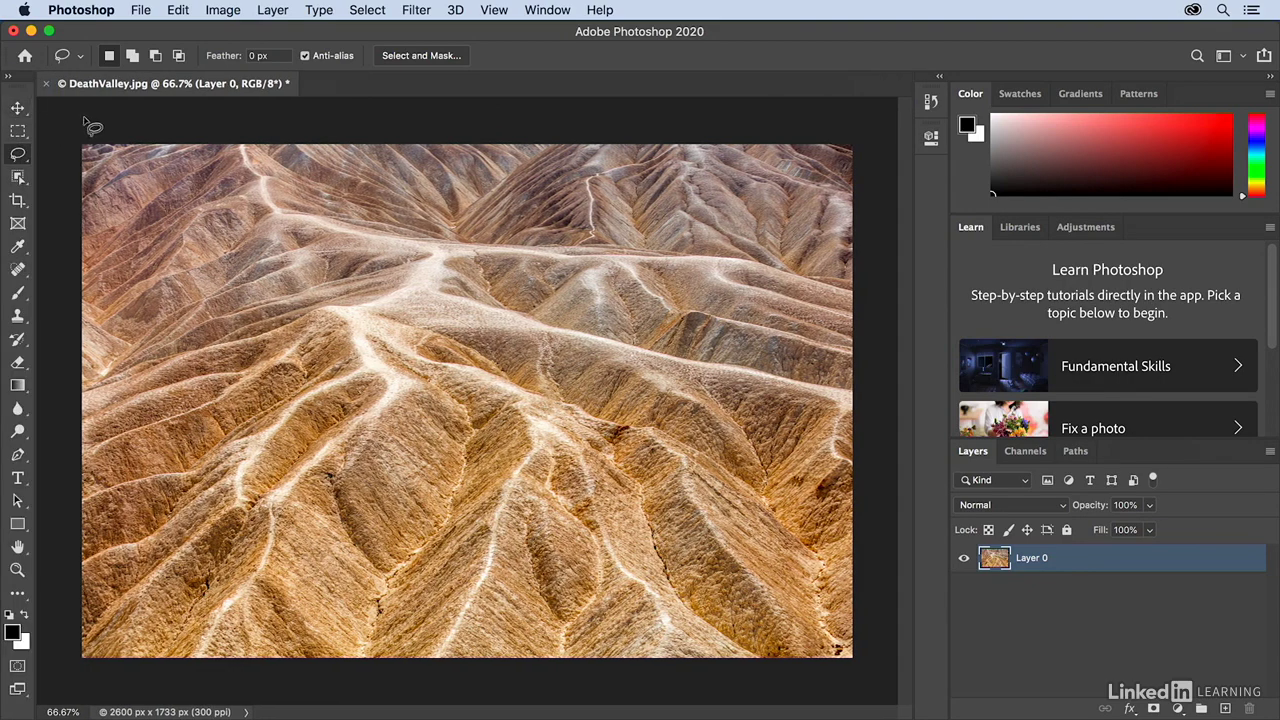